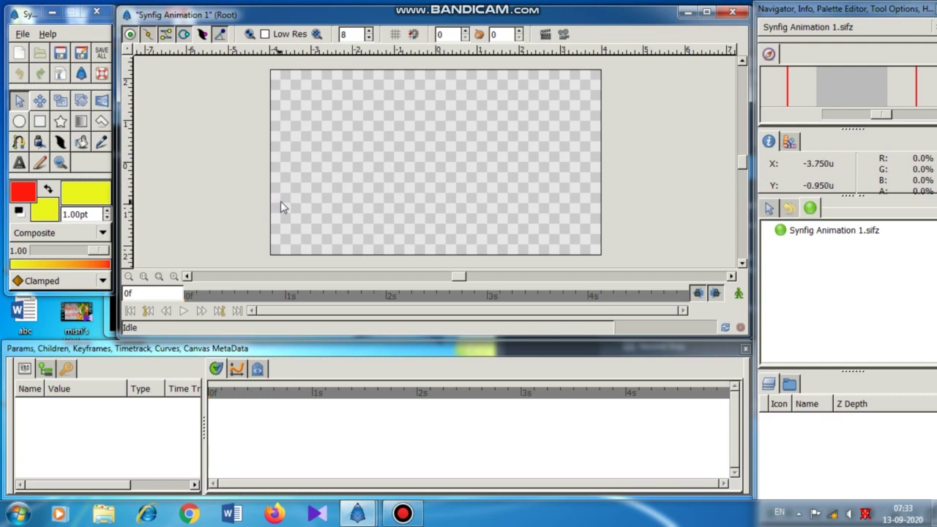
# Name the canvas "moving circle 2" and enter the description "moving circle using keyframes" in the canvas properties.
pyautogui.click(126, 55)
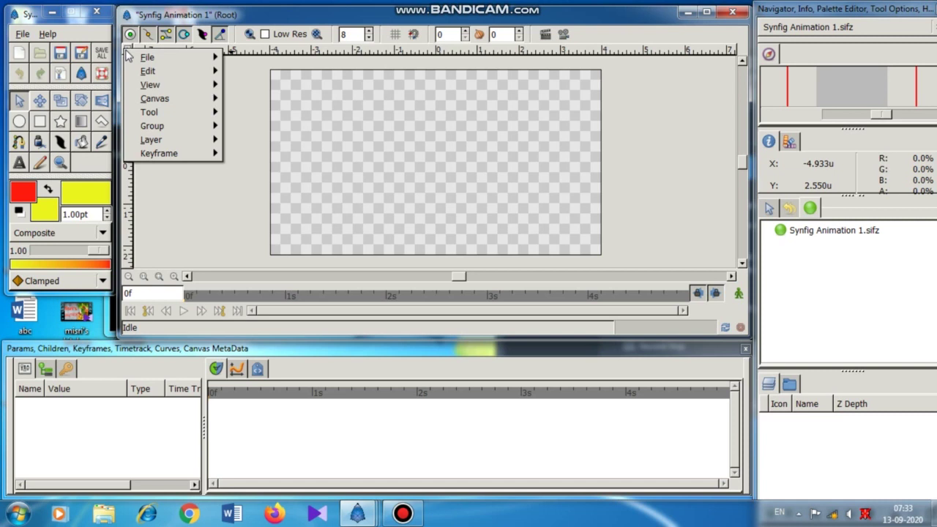
pyautogui.moveTo(138, 71)
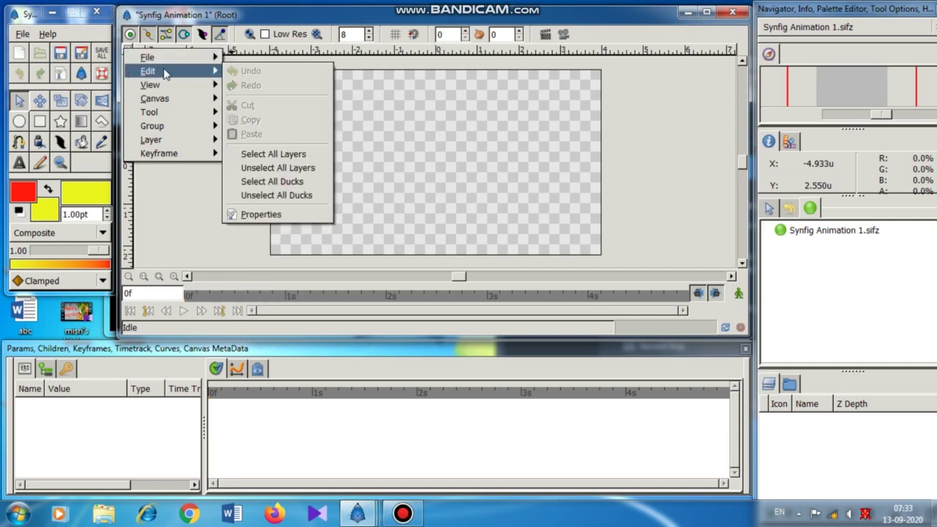
pyautogui.click(262, 215)
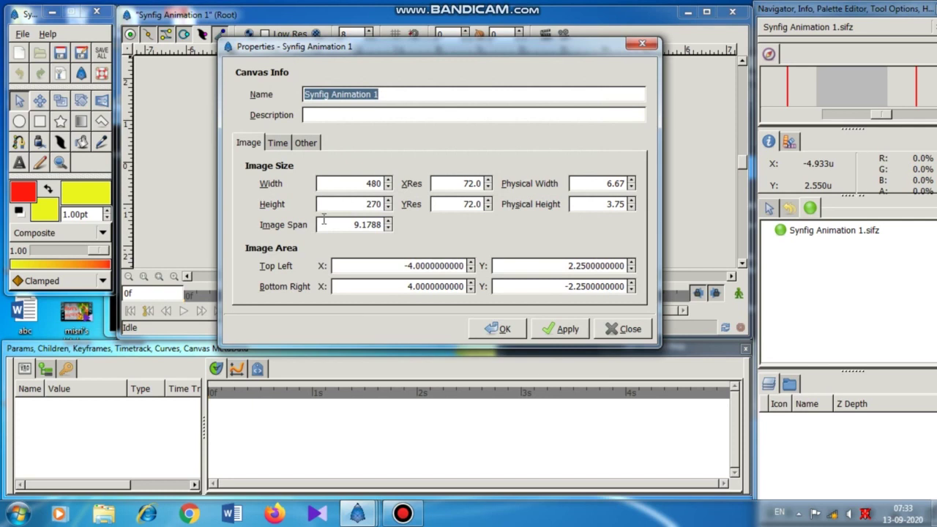
pyautogui.write('moving c')
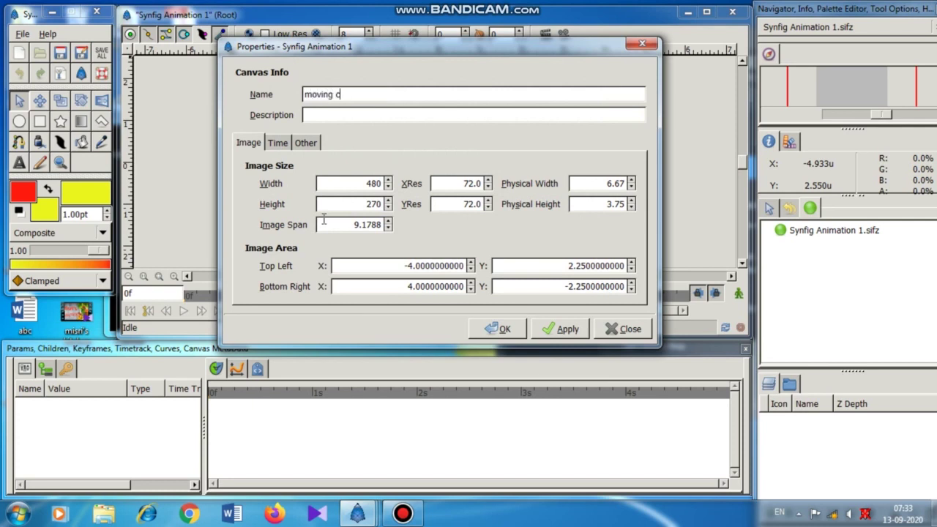
pyautogui.write('ircle 2')
pyautogui.click(342, 113)
pyautogui.write('moving circle ')
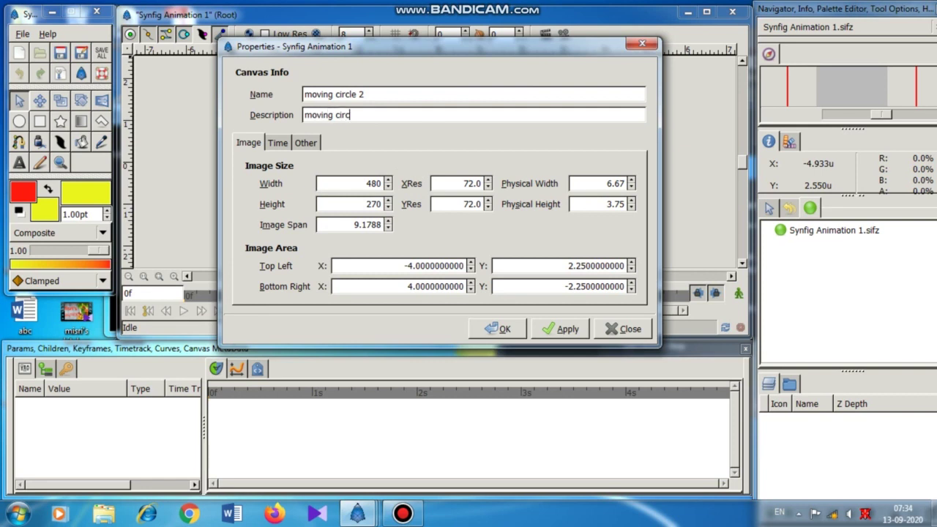
pyautogui.write('using keyframes')
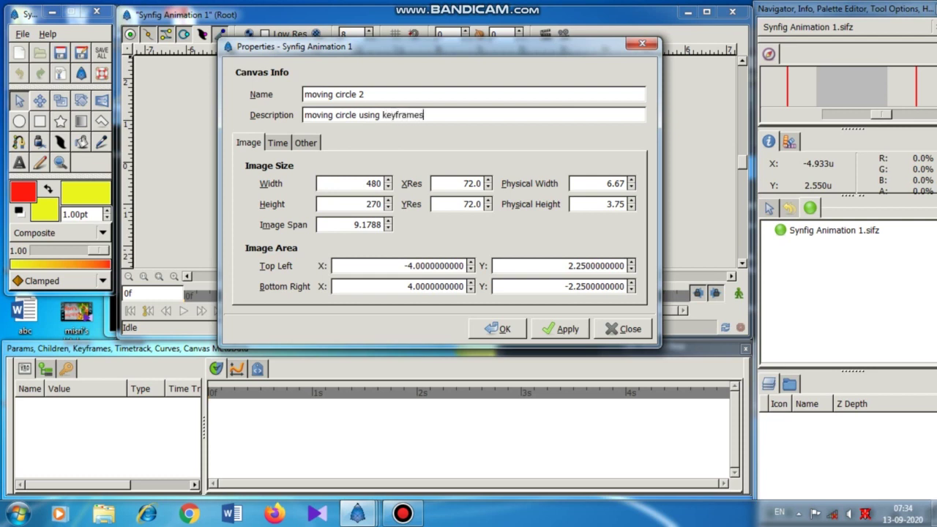
# Set the animation's end time to 2s and accept the canvas properties.
pyautogui.click(278, 144)
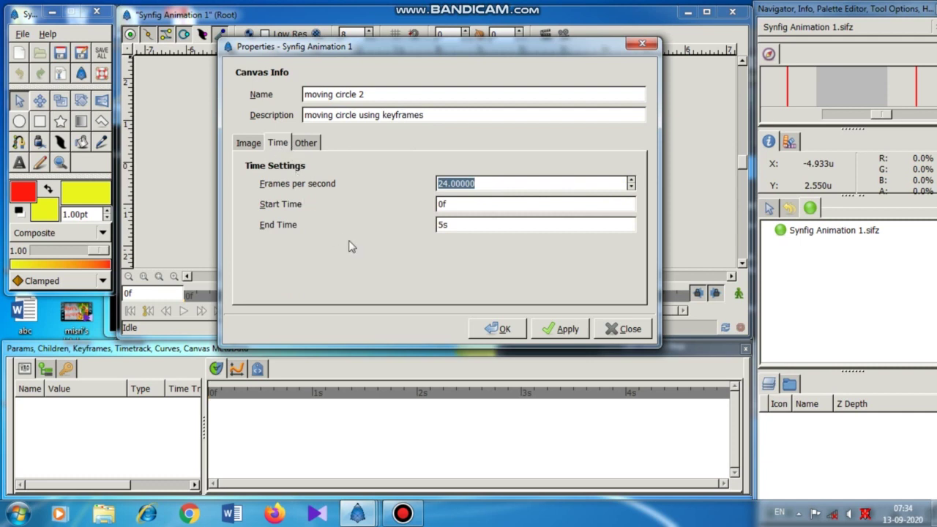
pyautogui.click(442, 224)
pyautogui.press('BackSpace')
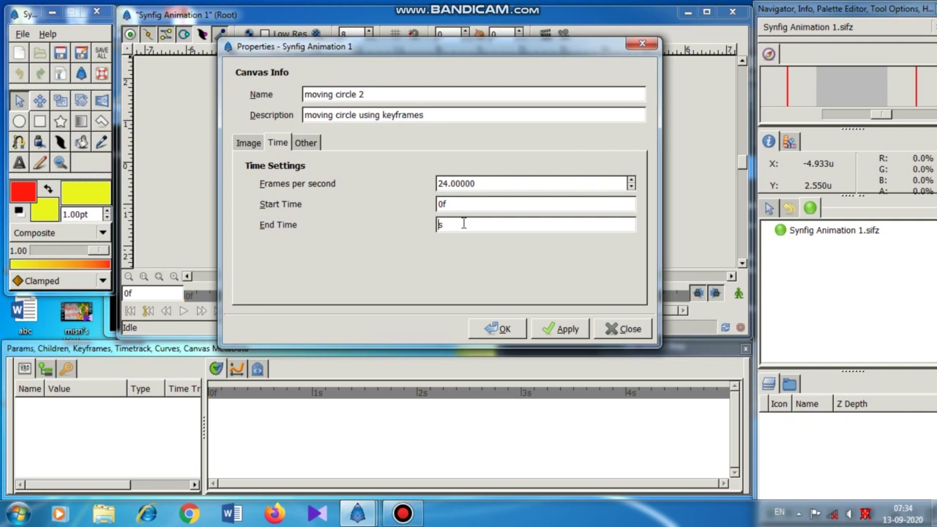
pyautogui.write('2')
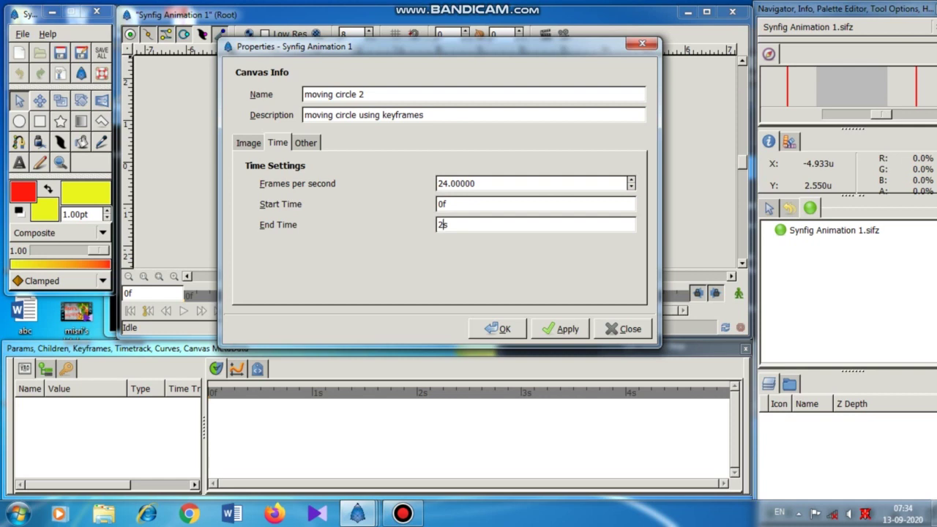
pyautogui.click(505, 329)
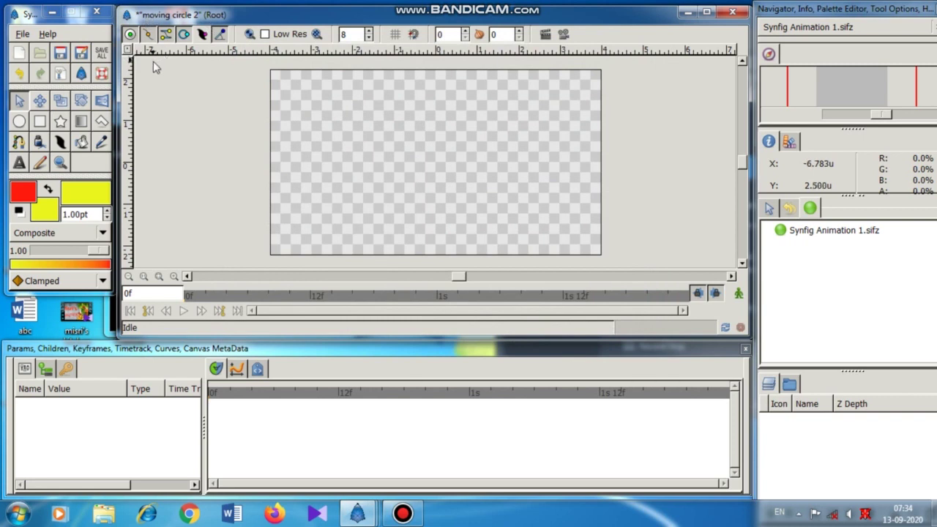
# Save the animation to the Desktop as "moving circle 2.sifz".
pyautogui.click(128, 52)
pyautogui.moveTo(145, 63)
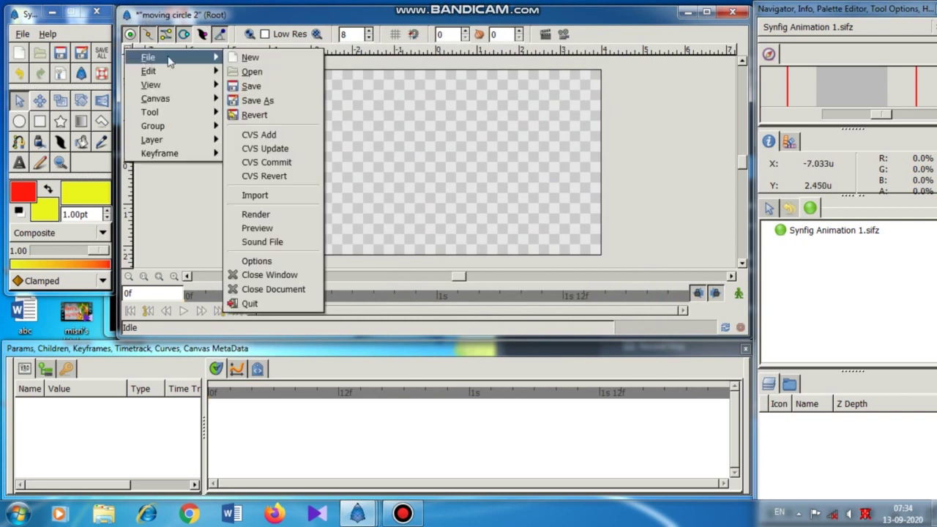
pyautogui.click(251, 89)
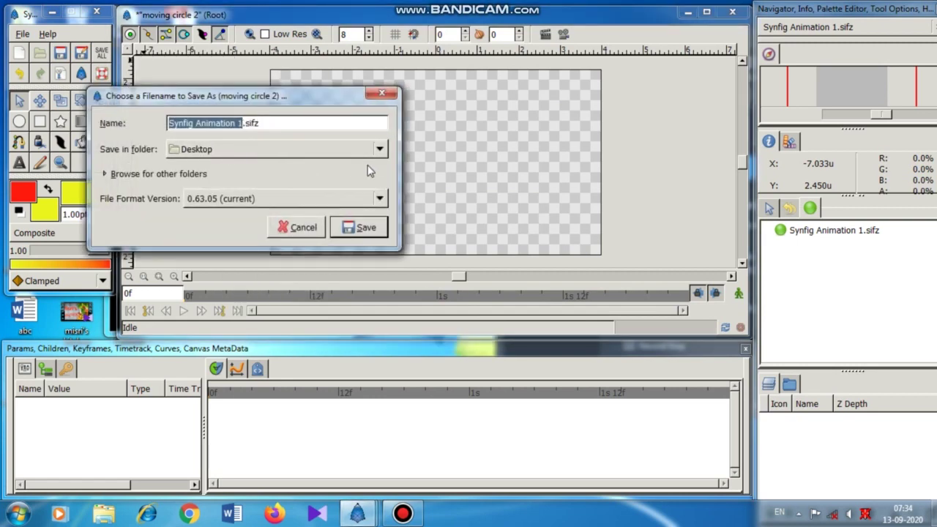
pyautogui.write('moving ')
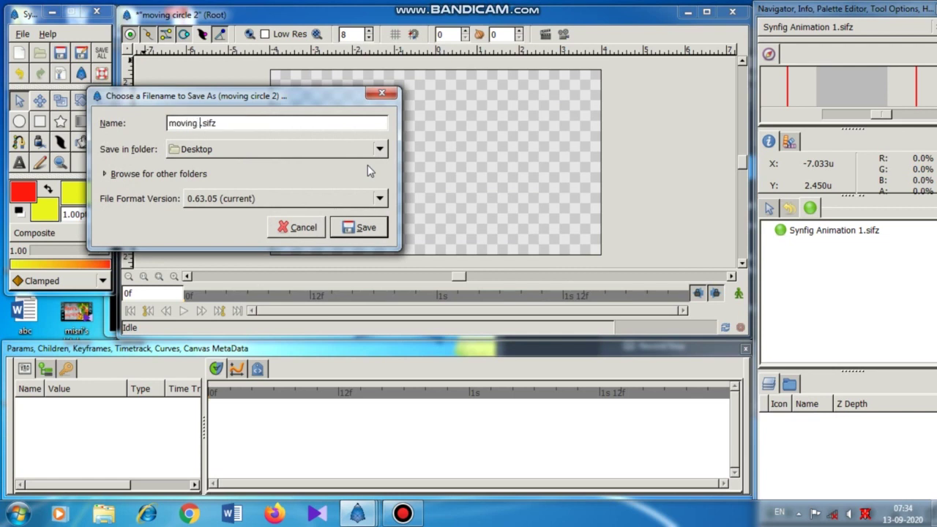
pyautogui.write('circle 2')
pyautogui.click(246, 124)
pyautogui.press('Left')
pyautogui.press('Left')
pyautogui.press('Left')
pyautogui.press('Left')
pyautogui.press('Left')
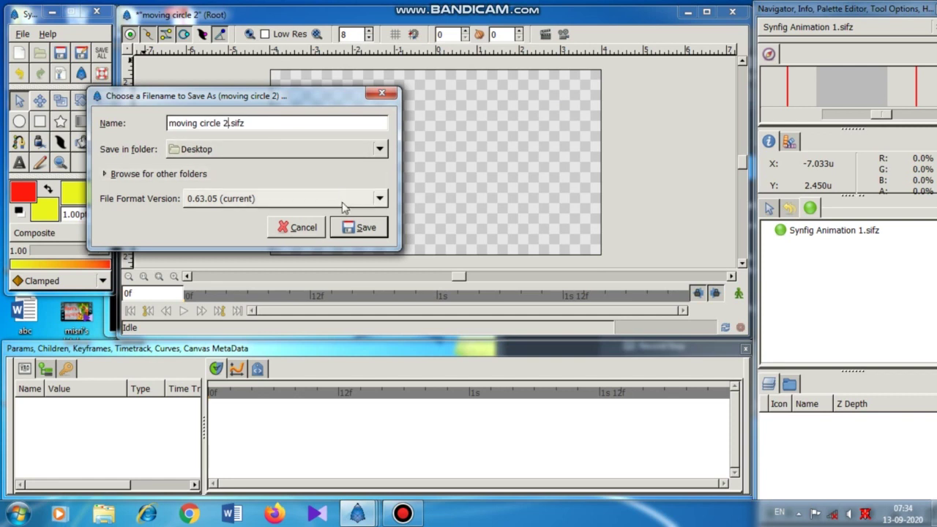
pyautogui.click(364, 231)
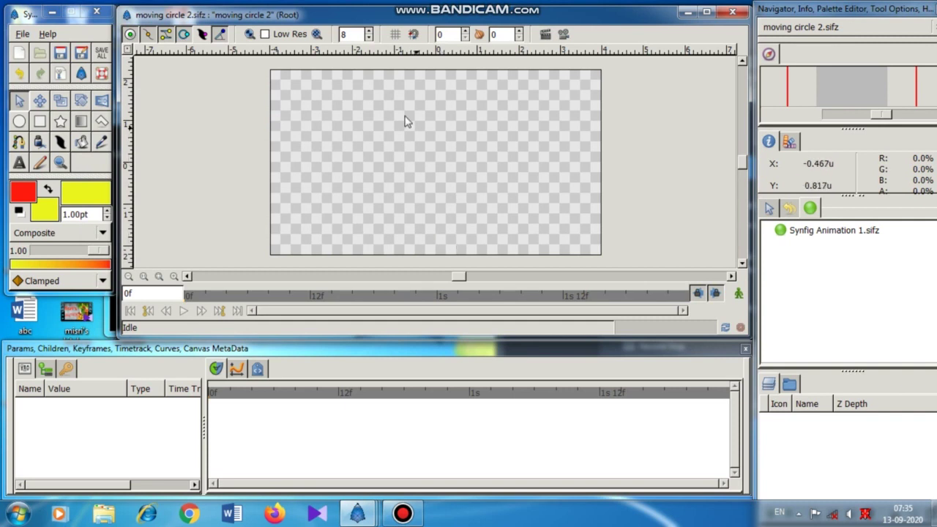
# Set the fill color to blue with about 16.6 red, 15.4 green and 91.7 blue.
pyautogui.click(45, 210)
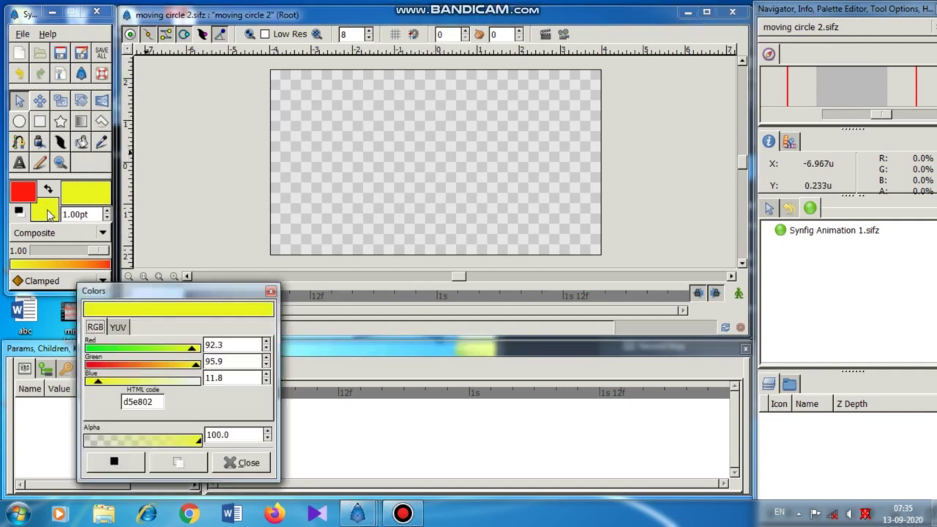
pyautogui.click(105, 351)
pyautogui.moveTo(196, 365); pyautogui.dragTo(152, 364)
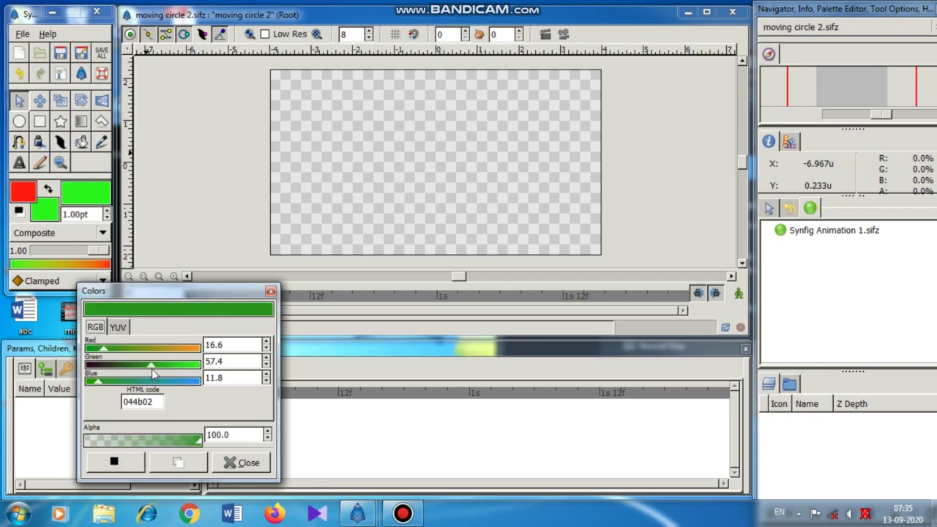
pyautogui.click(104, 365)
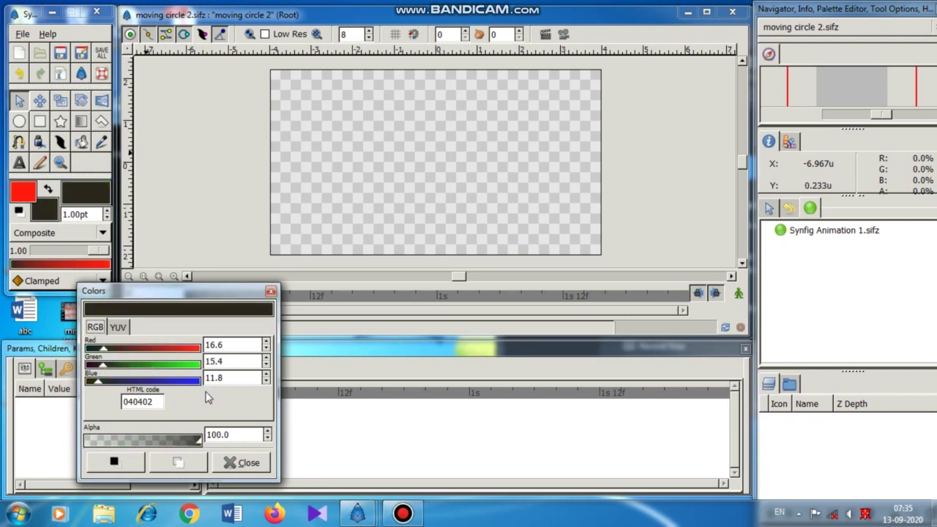
pyautogui.click(192, 380)
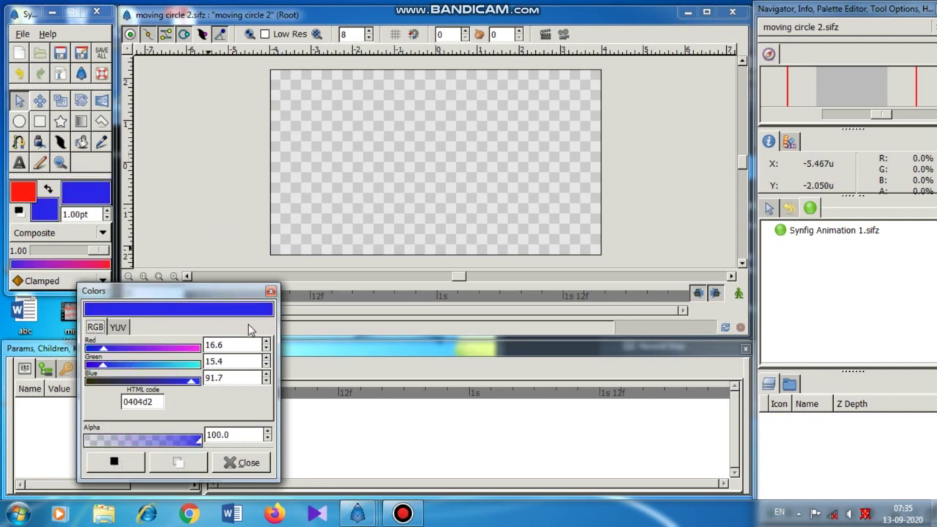
pyautogui.click(227, 462)
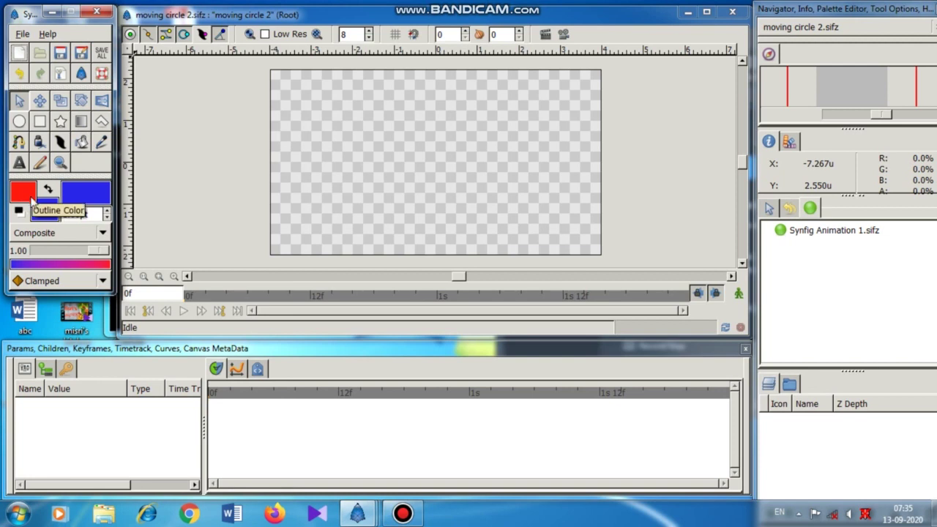
# Draw a linear blue-to-red gradient background diagonally across the canvas, from about (-1.28u, 1.30u) to (1.60u, -1.52u).
pyautogui.click(82, 123)
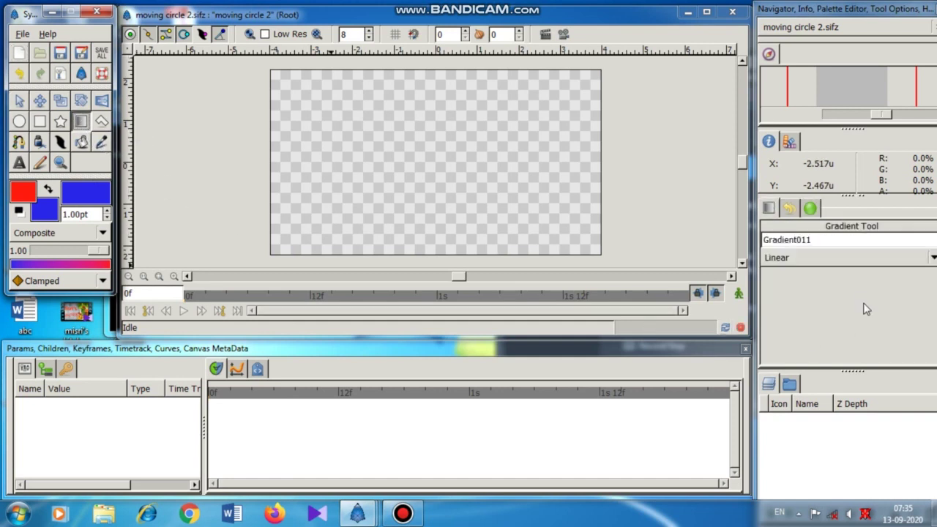
pyautogui.click(851, 262)
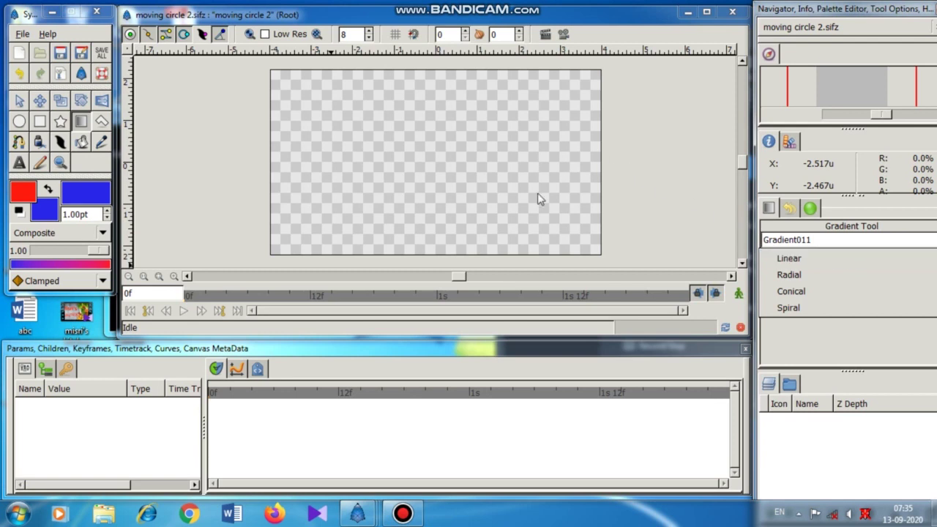
pyautogui.click(789, 258)
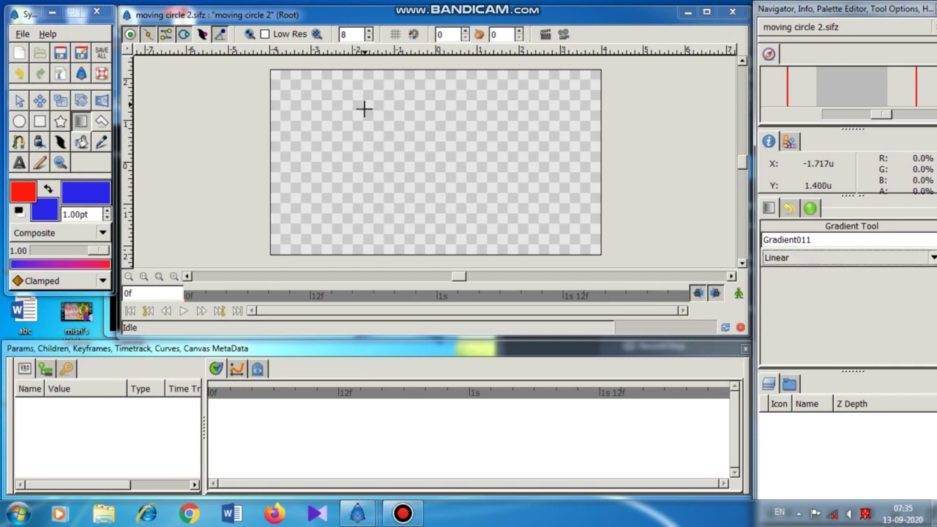
pyautogui.moveTo(382, 106); pyautogui.dragTo(547, 264)
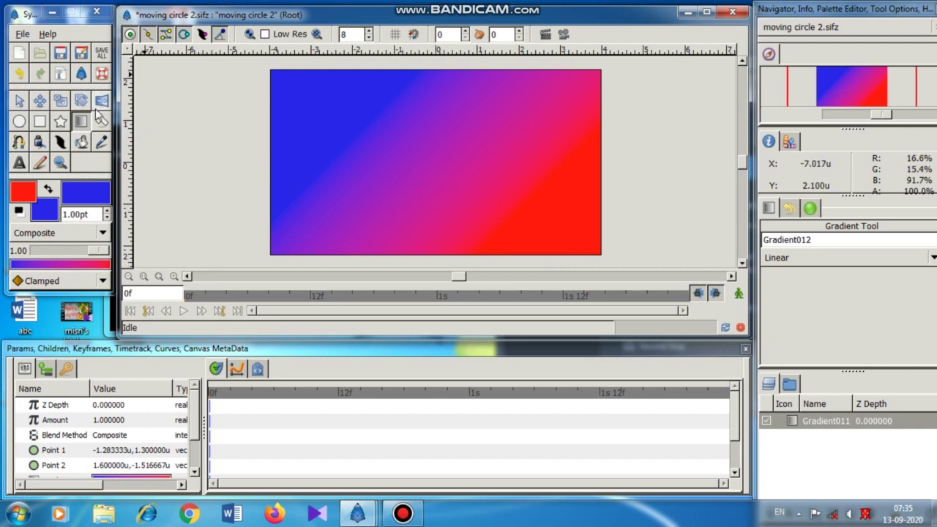
# Draw a circle of about 0.62u radius near the canvas's left edge, filled yellow with about 98.2 red, 94.7 green and 3.6 blue.
pyautogui.click(24, 126)
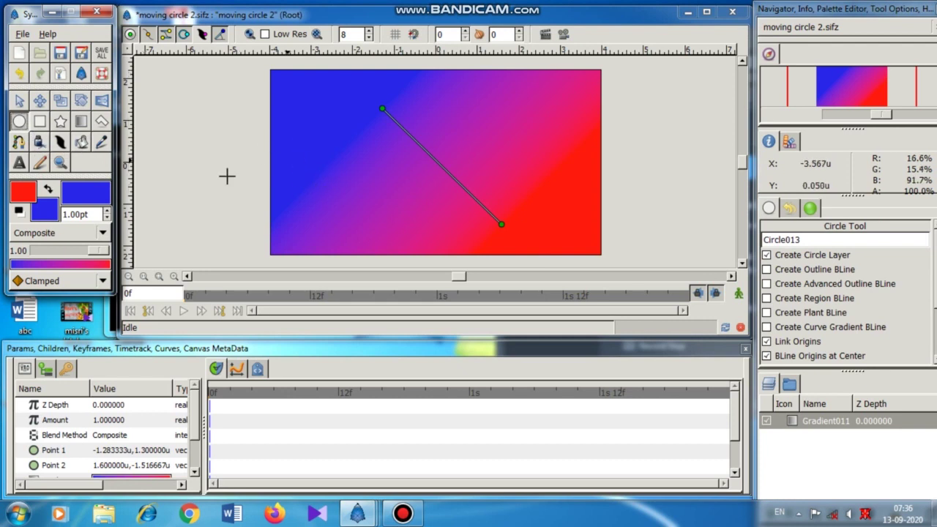
pyautogui.click(50, 212)
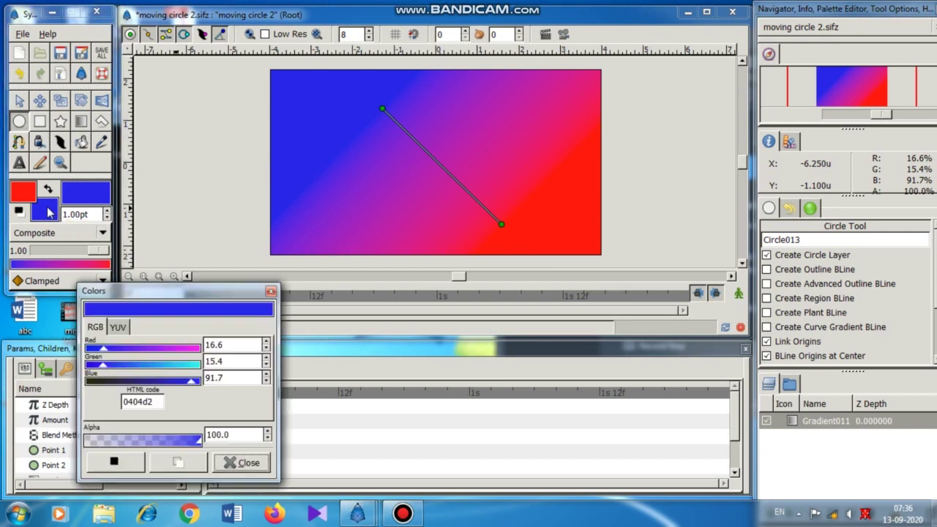
pyautogui.moveTo(126, 294); pyautogui.dragTo(223, 60)
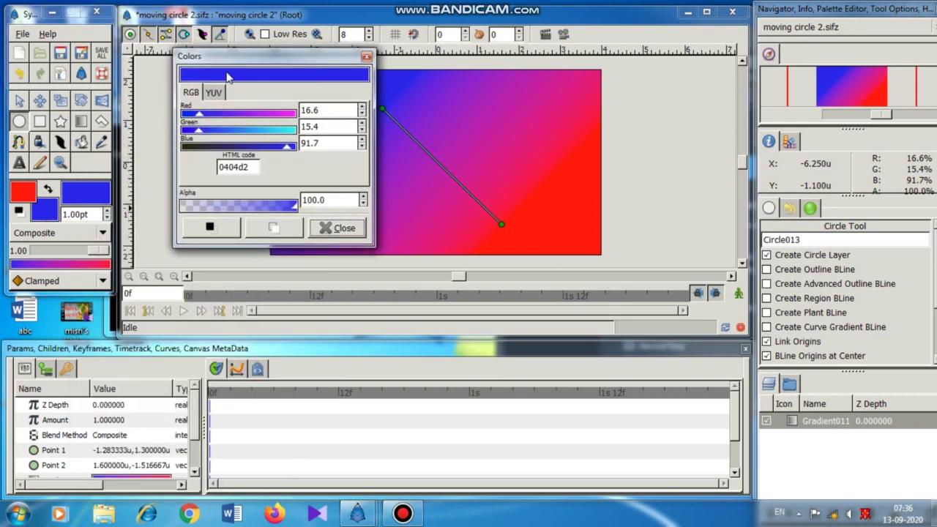
pyautogui.moveTo(233, 115); pyautogui.dragTo(296, 115)
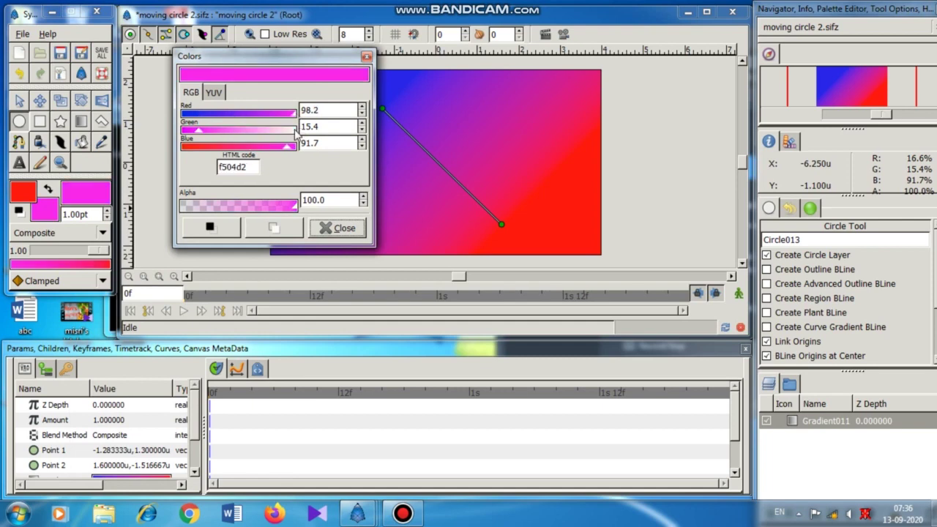
pyautogui.click(290, 131)
pyautogui.moveTo(291, 149); pyautogui.dragTo(185, 148)
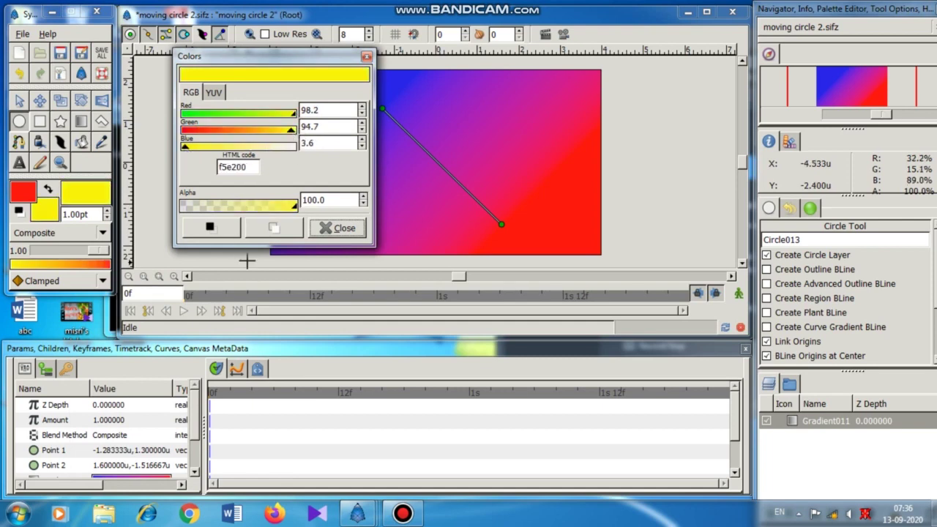
pyautogui.click(338, 228)
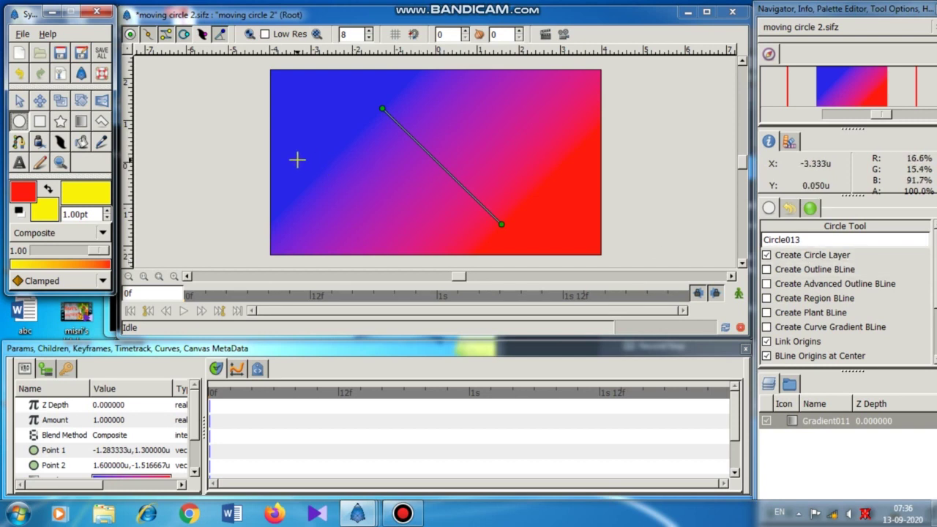
pyautogui.moveTo(298, 160); pyautogui.dragTo(322, 183)
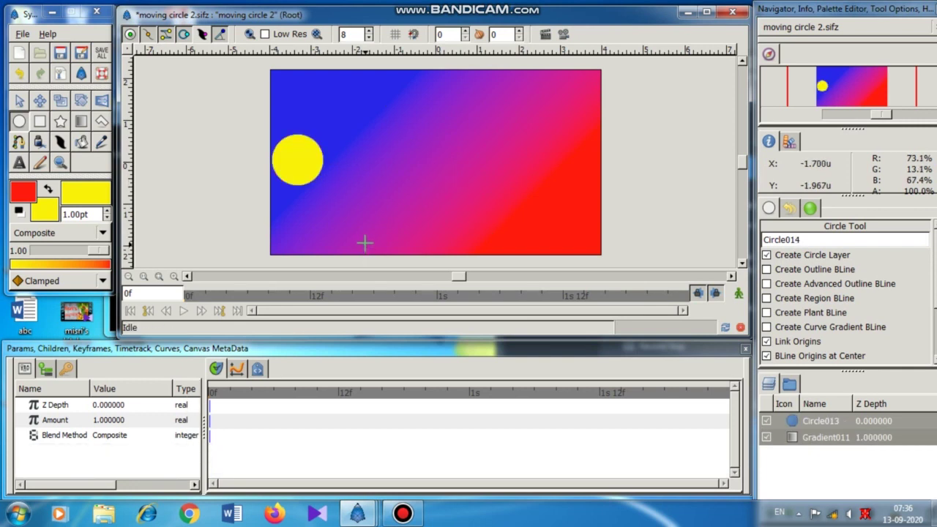
# Select the yellow circle with the Transform tool and add keyframes at 0f, 1s and 2s.
pyautogui.click(17, 104)
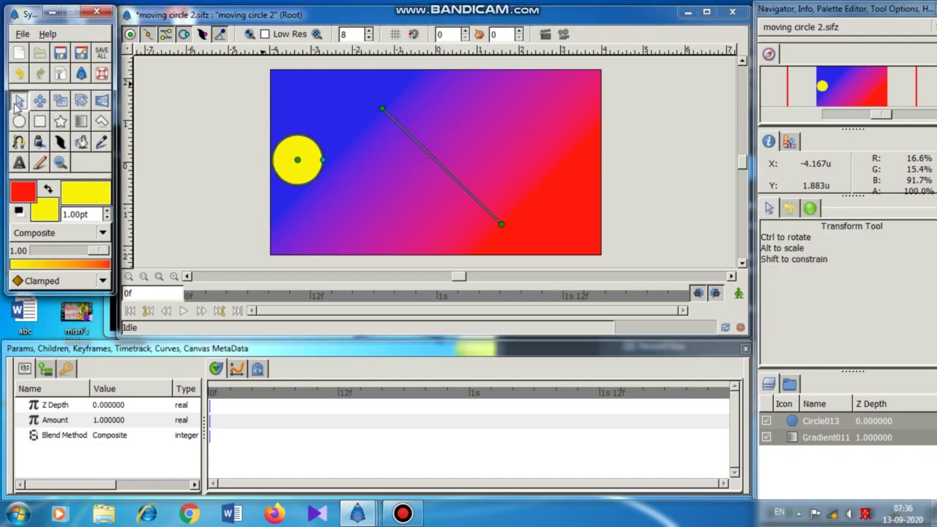
pyautogui.click(331, 208)
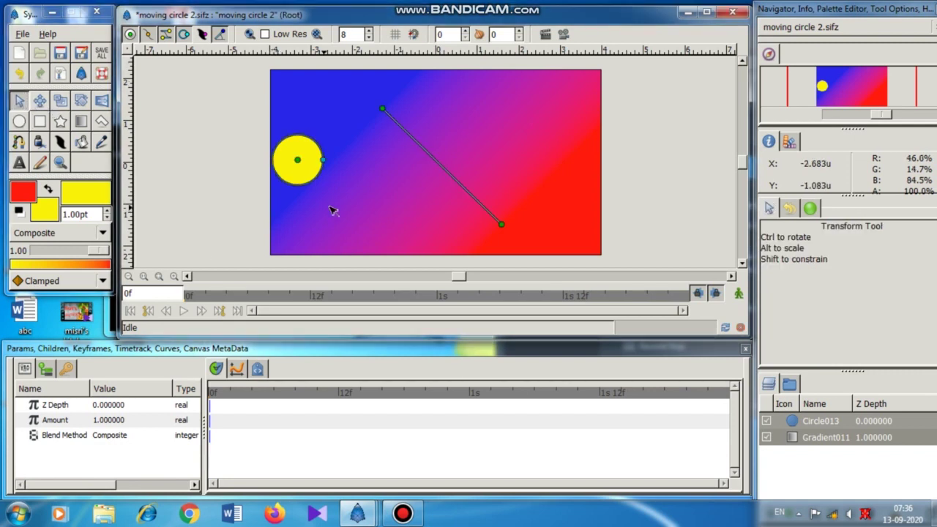
pyautogui.click(294, 165)
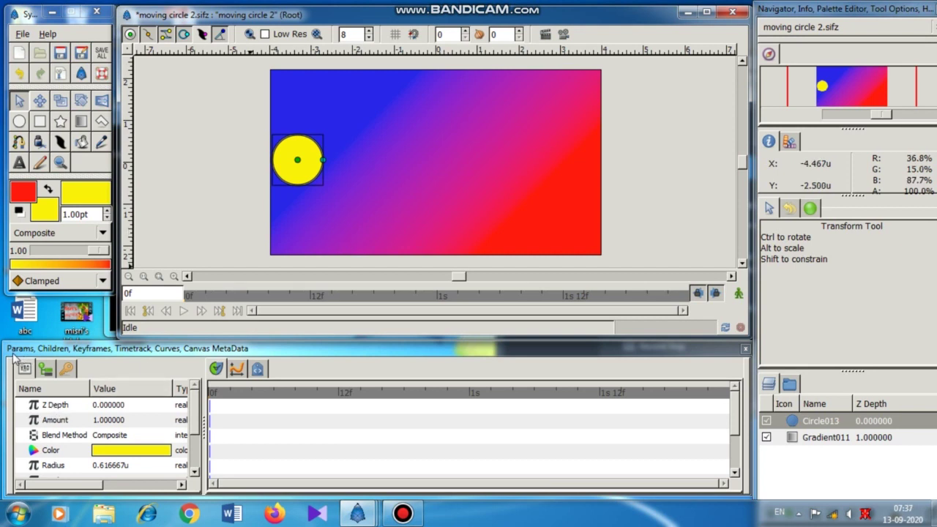
pyautogui.click(69, 371)
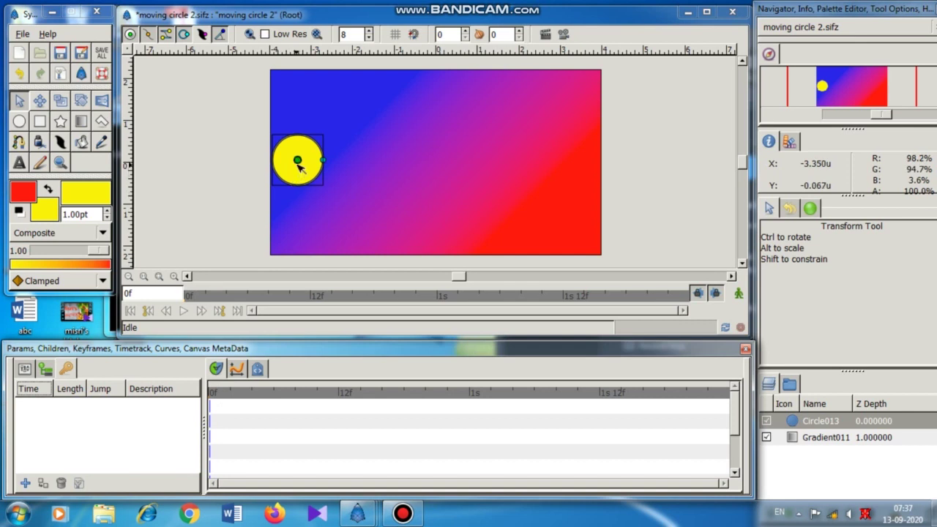
pyautogui.click(24, 485)
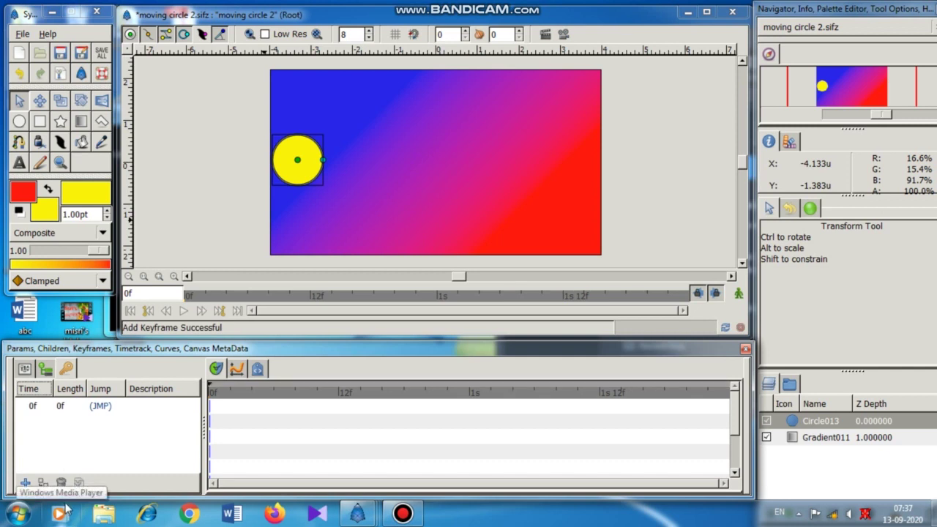
pyautogui.click(473, 398)
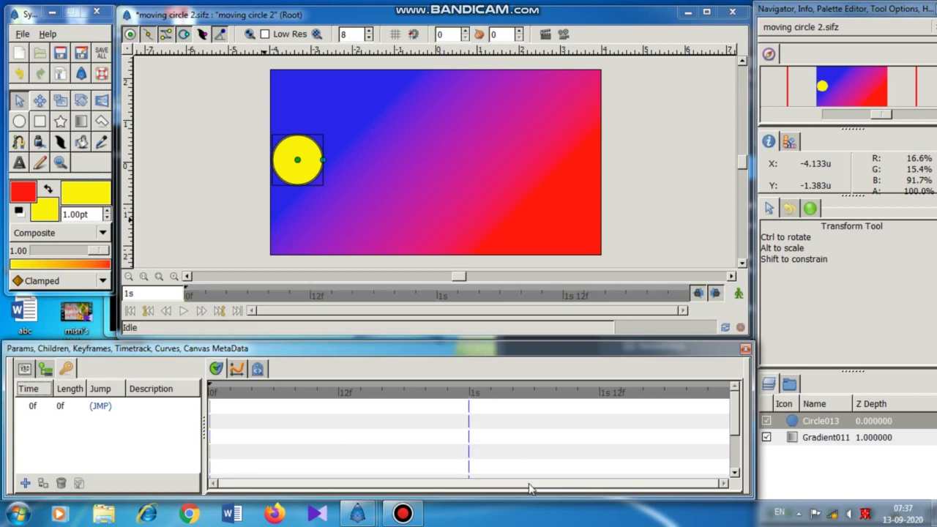
pyautogui.click(25, 484)
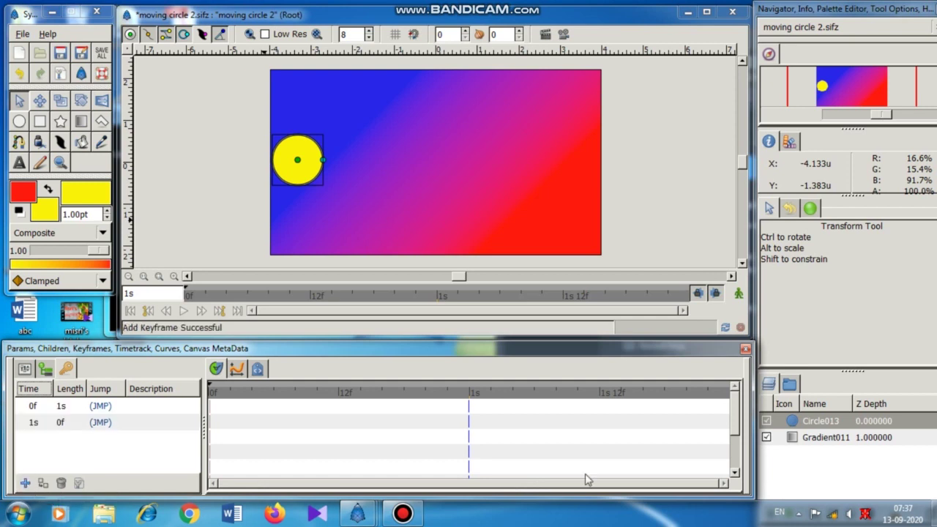
pyautogui.click(730, 395)
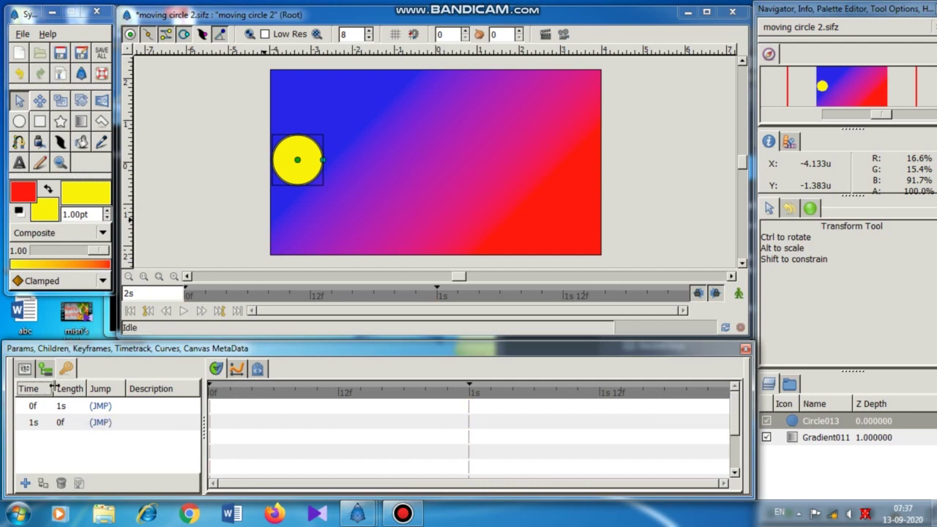
pyautogui.click(25, 483)
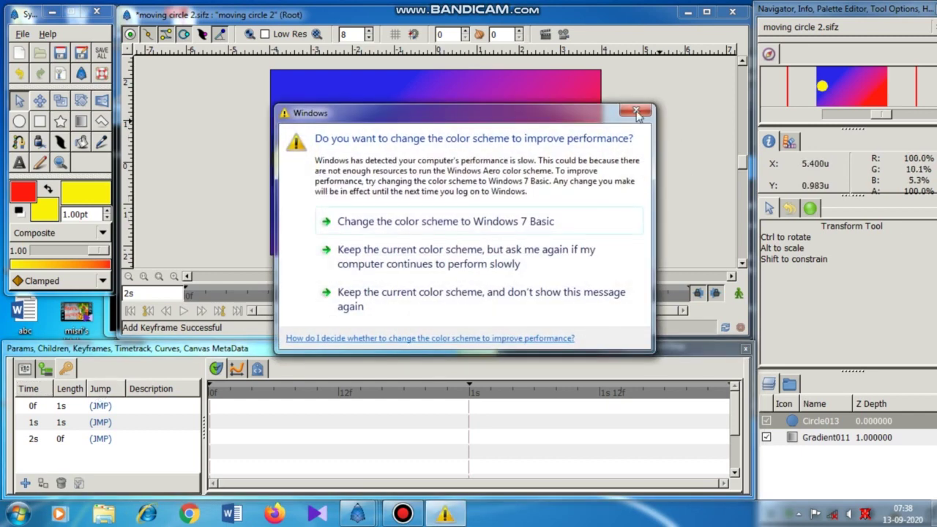
pyautogui.click(636, 111)
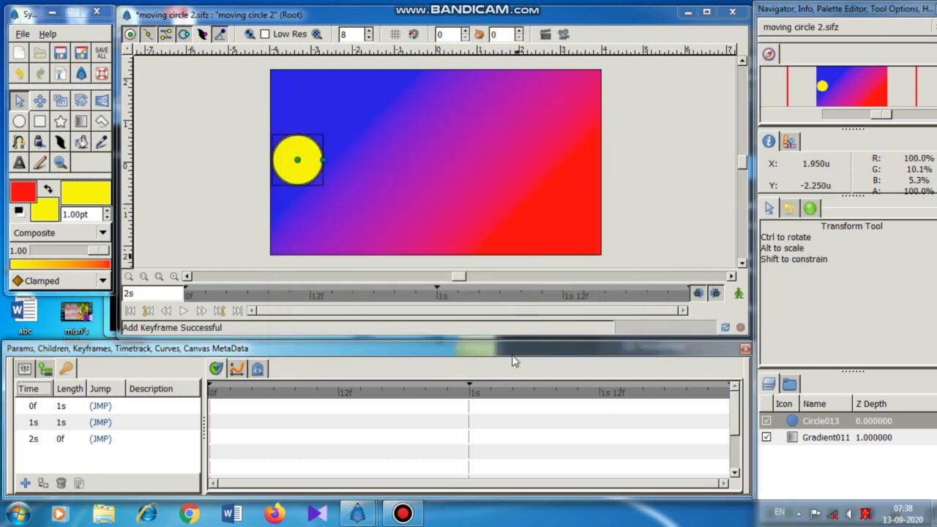
# In animate editing mode, move the circle to the canvas's right edge at the 1s keyframe and set its left-edge position at the 2s keyframe.
pyautogui.click(739, 295)
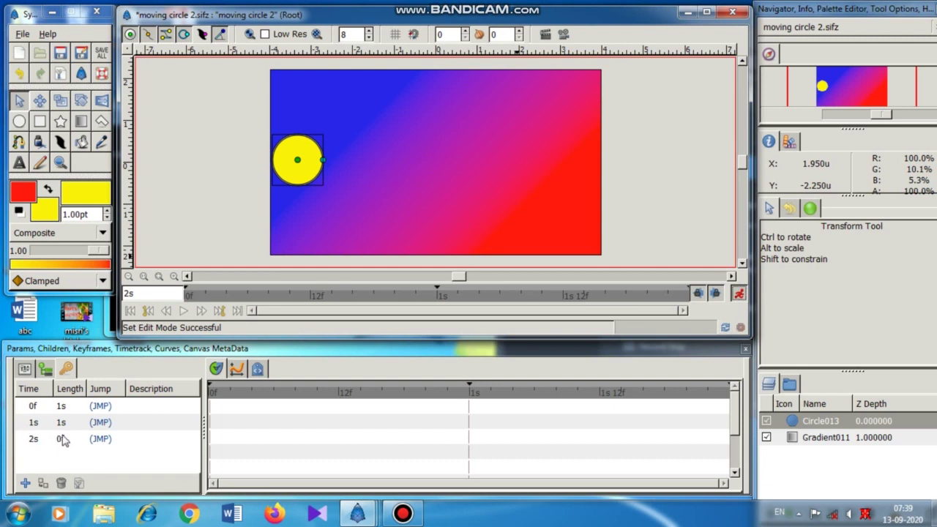
pyautogui.click(100, 423)
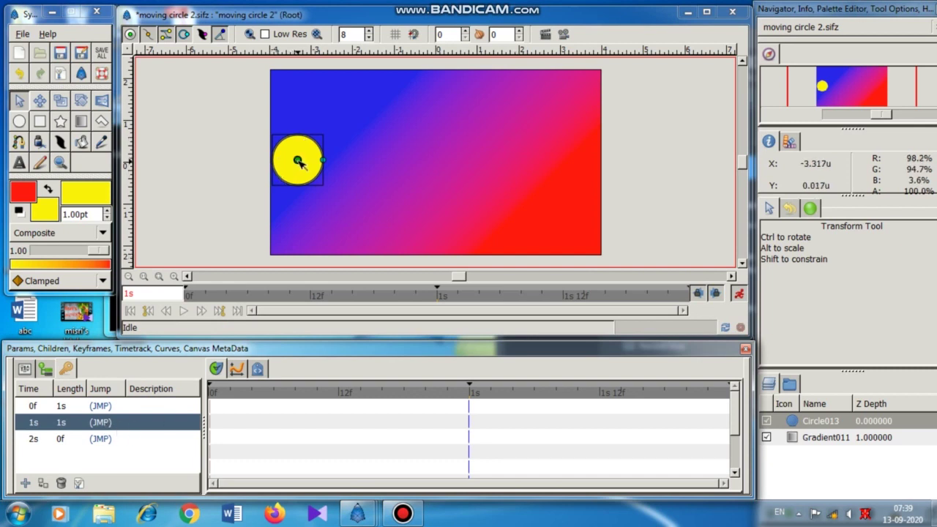
pyautogui.moveTo(298, 162); pyautogui.dragTo(578, 160)
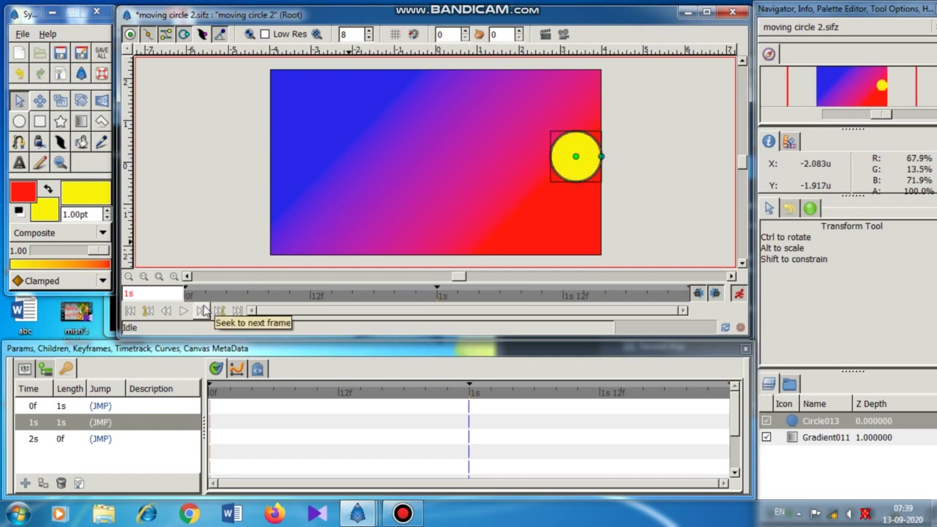
pyautogui.click(101, 440)
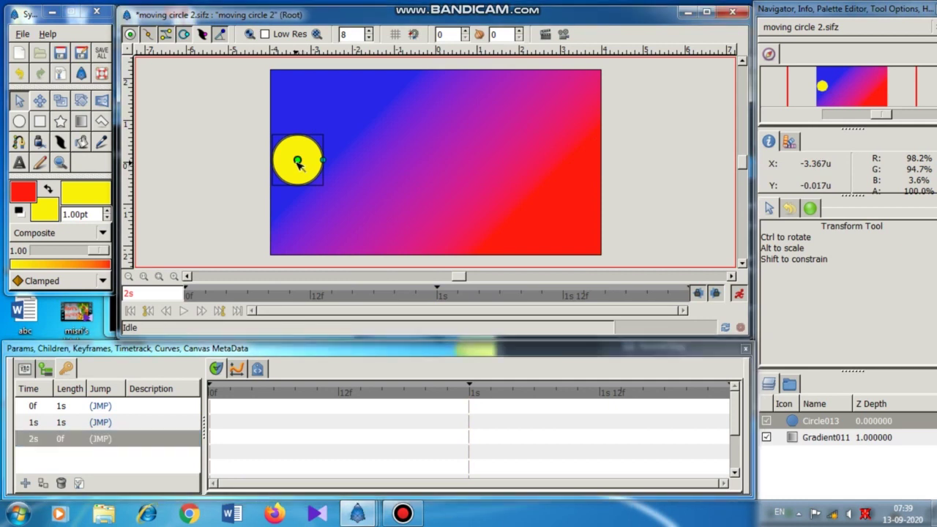
pyautogui.moveTo(298, 163); pyautogui.dragTo(297, 164)
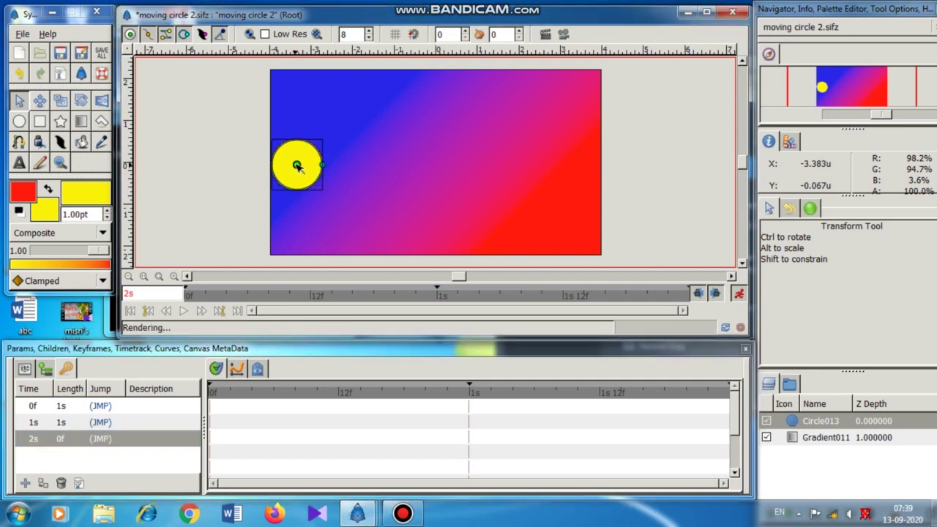
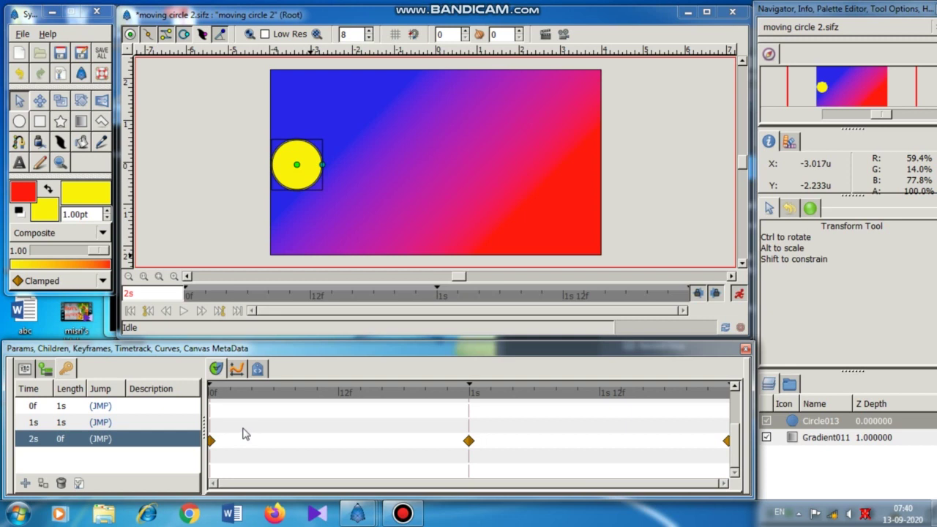
# Check the circle's motion on the canvas at frames 7f and 14f.
pyautogui.click(258, 297)
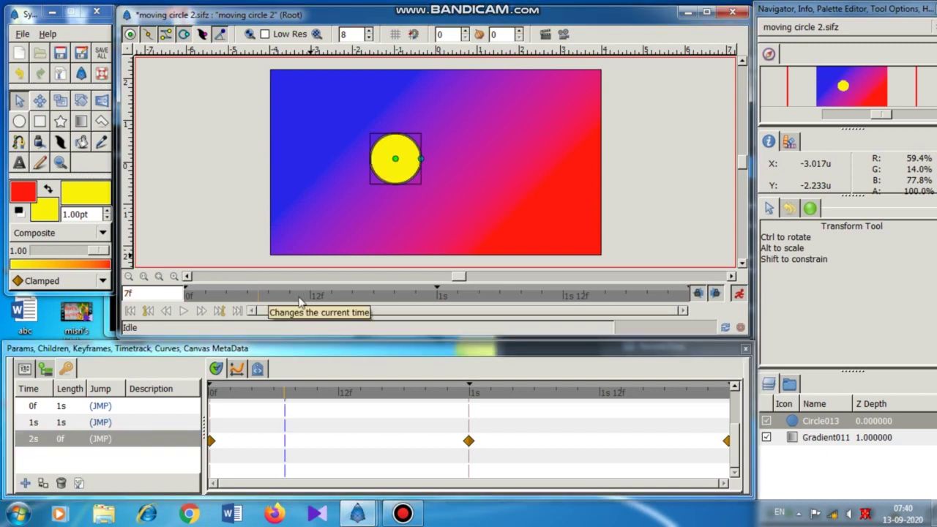
pyautogui.click(331, 297)
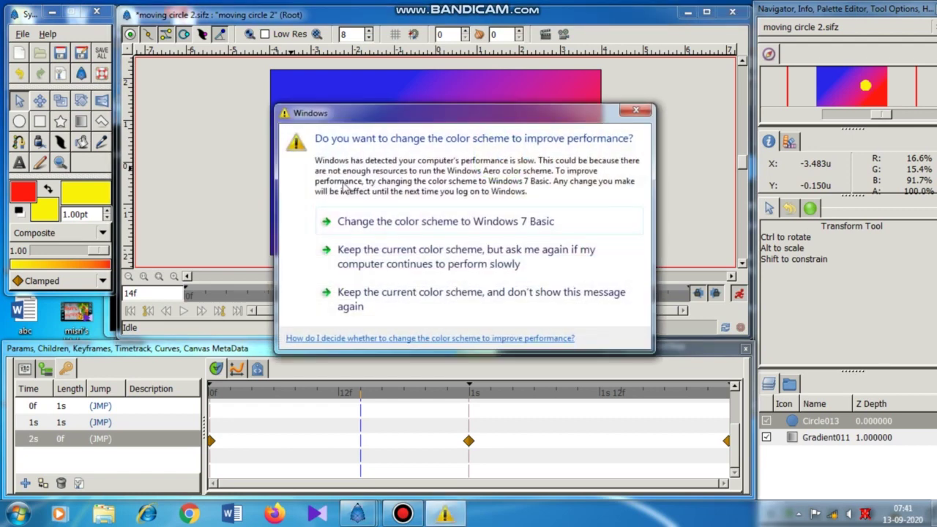
pyautogui.click(637, 111)
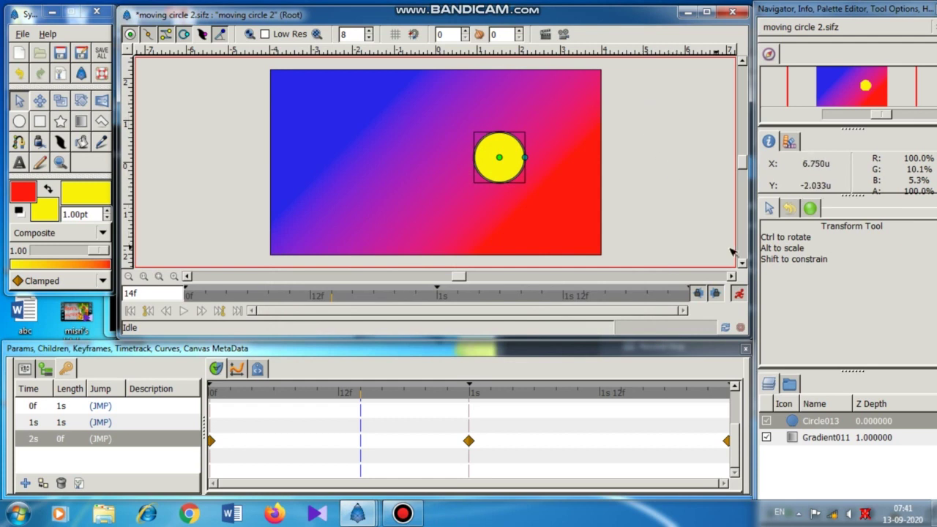
# Turn off animate editing mode and render the animation to the Desktop as "moving circle 2.gif" with the gif target.
pyautogui.click(737, 294)
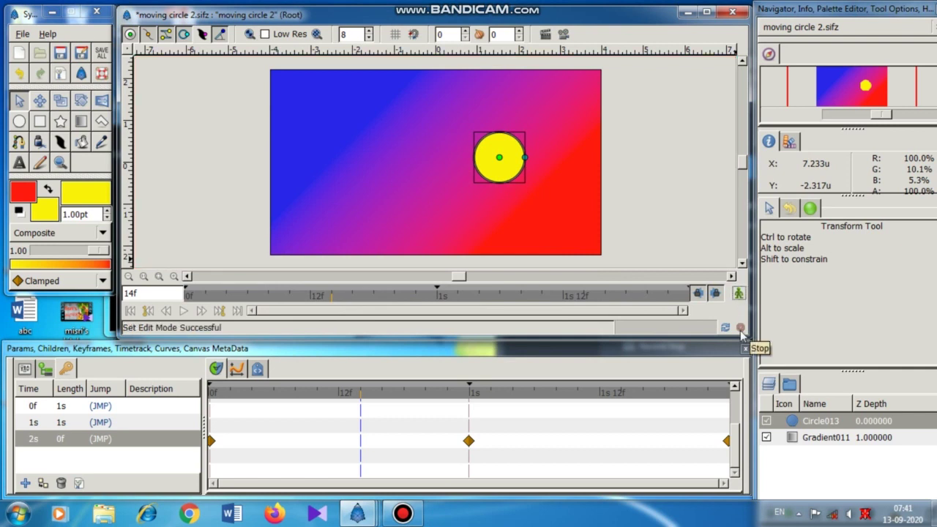
pyautogui.click(129, 53)
pyautogui.moveTo(136, 57)
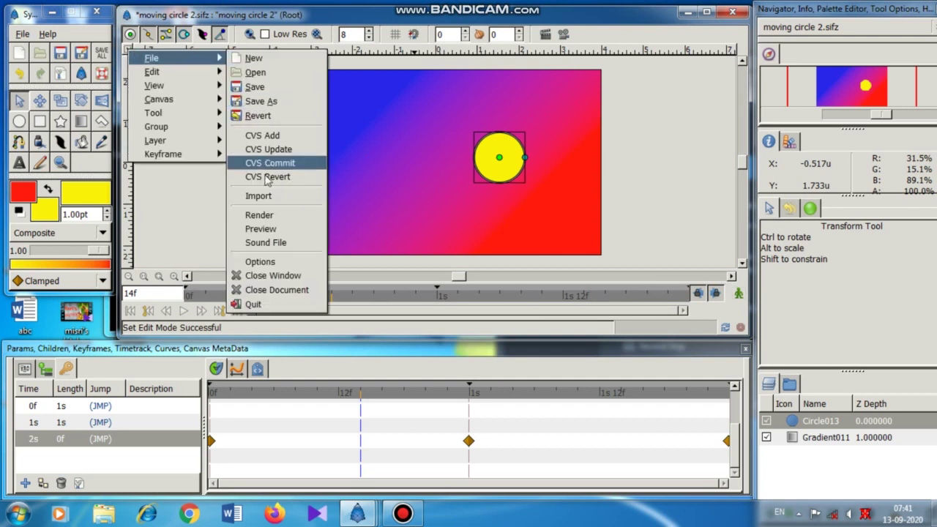
pyautogui.click(276, 217)
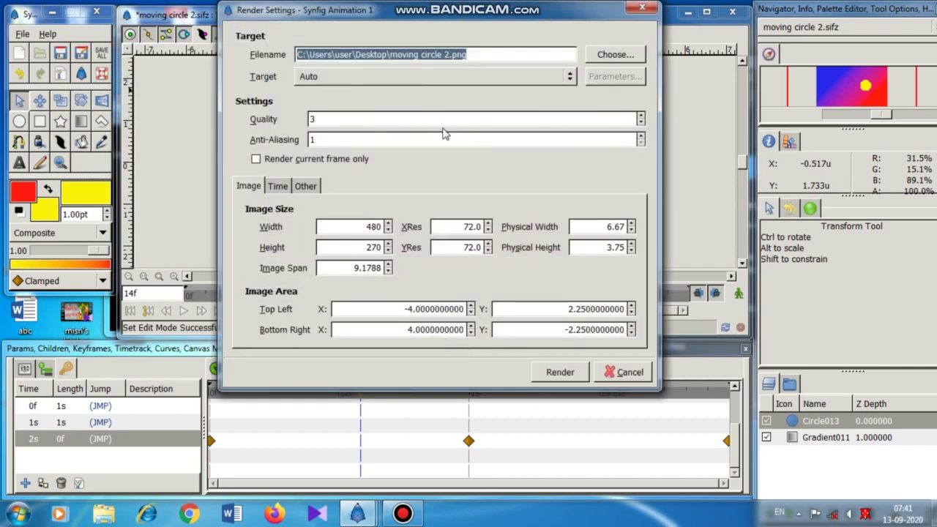
pyautogui.click(476, 56)
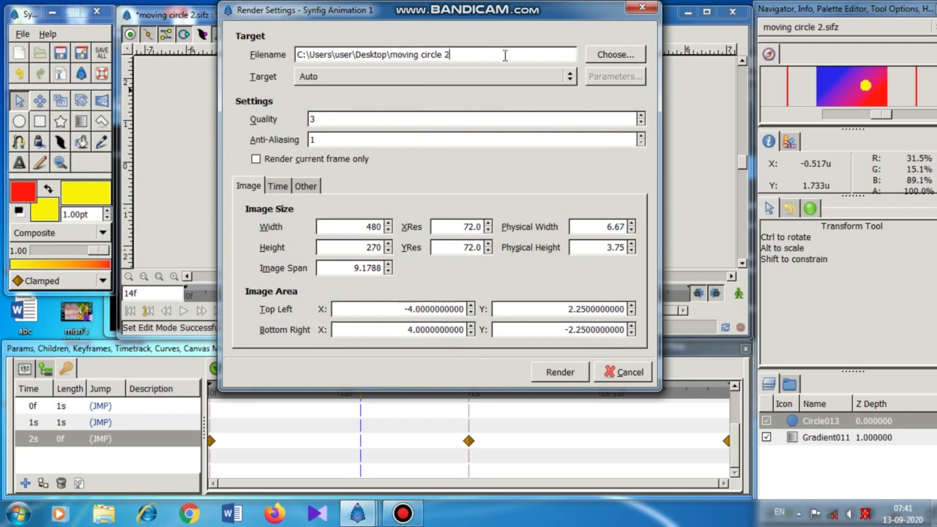
pyautogui.write('.gif')
pyautogui.click(460, 79)
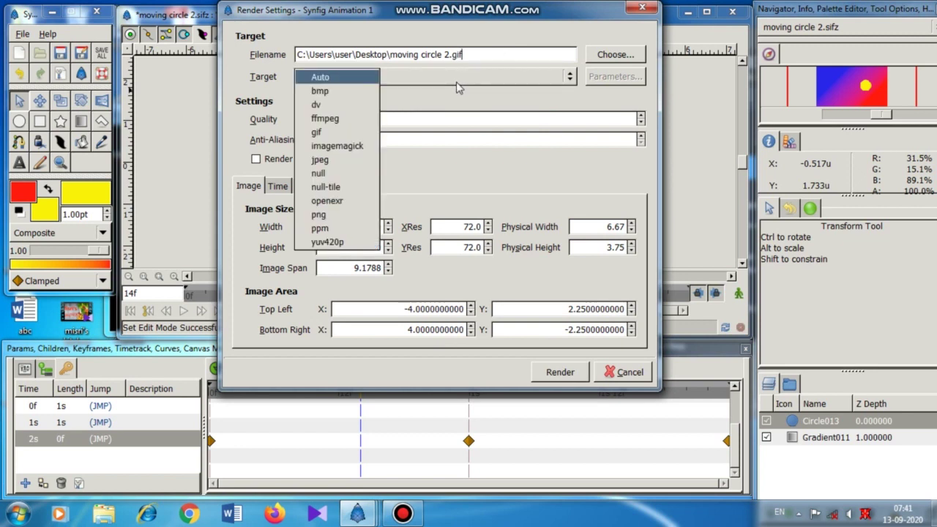
pyautogui.click(316, 133)
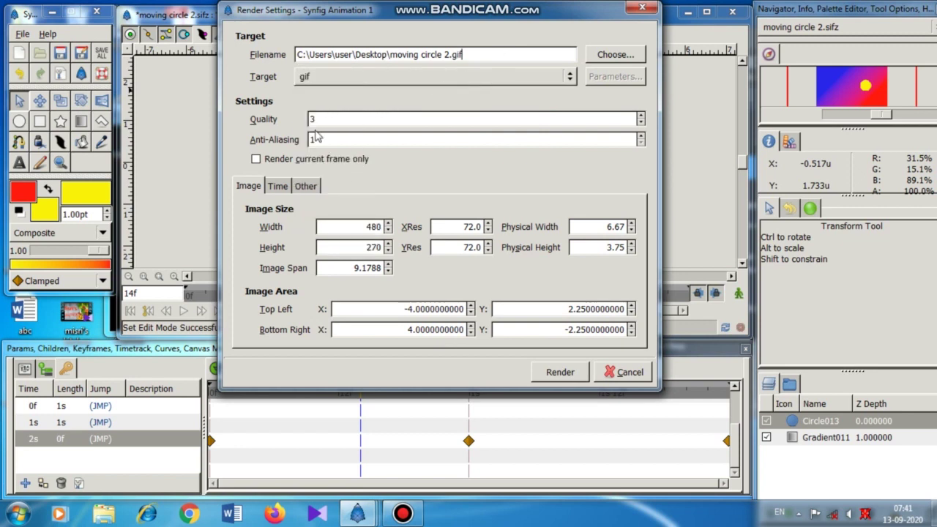
pyautogui.click(558, 373)
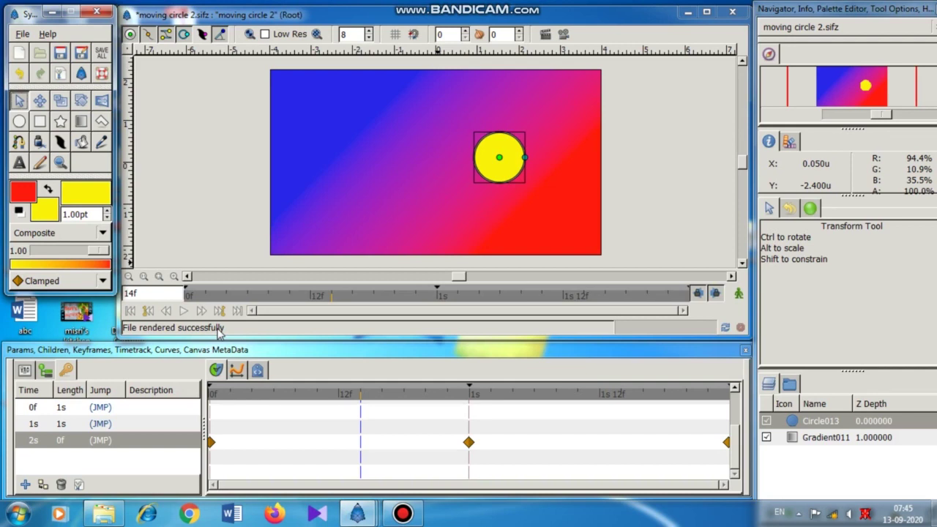
# Quit the animation program, saving the changes to "moving circle 2.sifz".
pyautogui.click(98, 12)
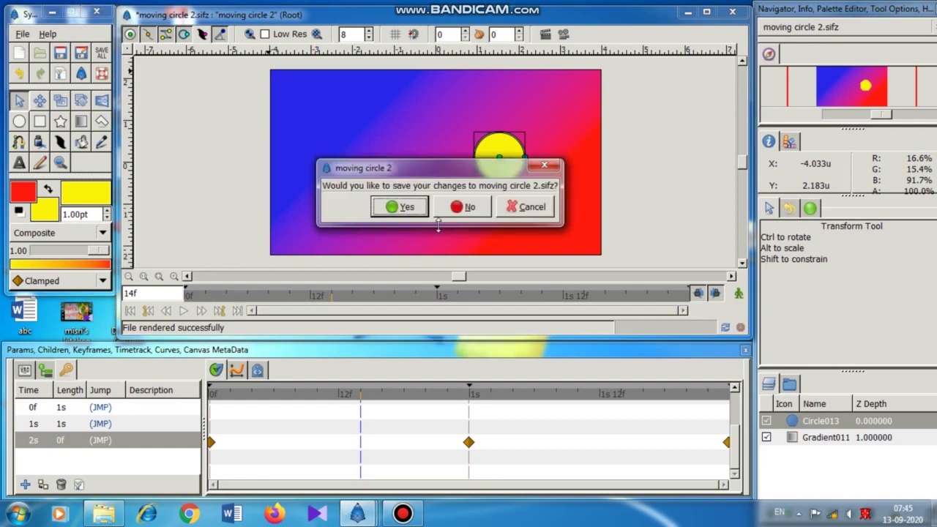
pyautogui.click(403, 208)
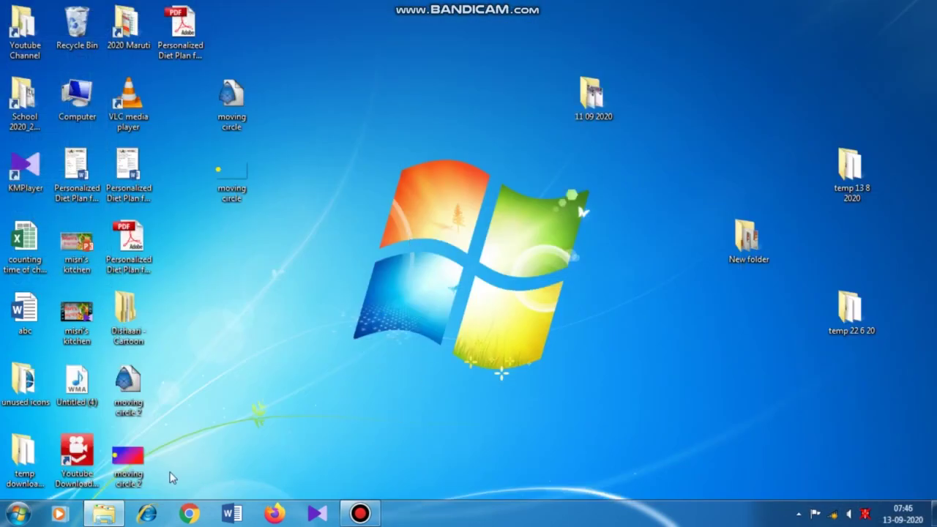
# Place the "moving circle 2" GIF and project file side by side in free desktop space and select both.
pyautogui.moveTo(132, 470); pyautogui.dragTo(355, 115)
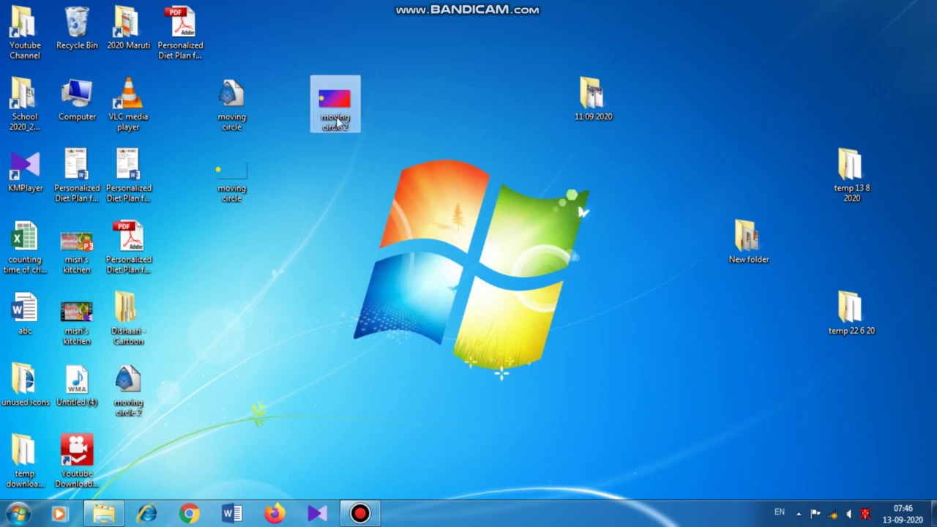
pyautogui.moveTo(144, 388); pyautogui.dragTo(402, 110)
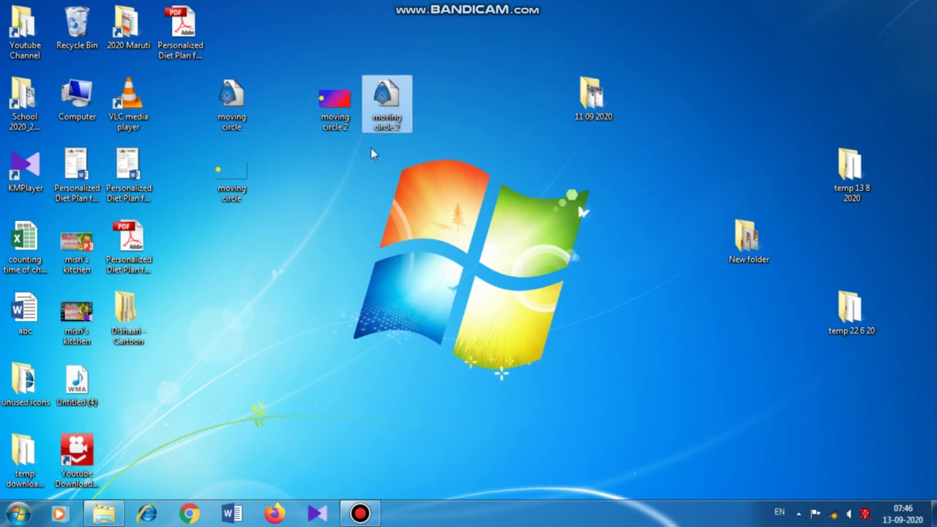
pyautogui.keyDown('ctrl'); pyautogui.click(339, 117); pyautogui.keyUp('ctrl')
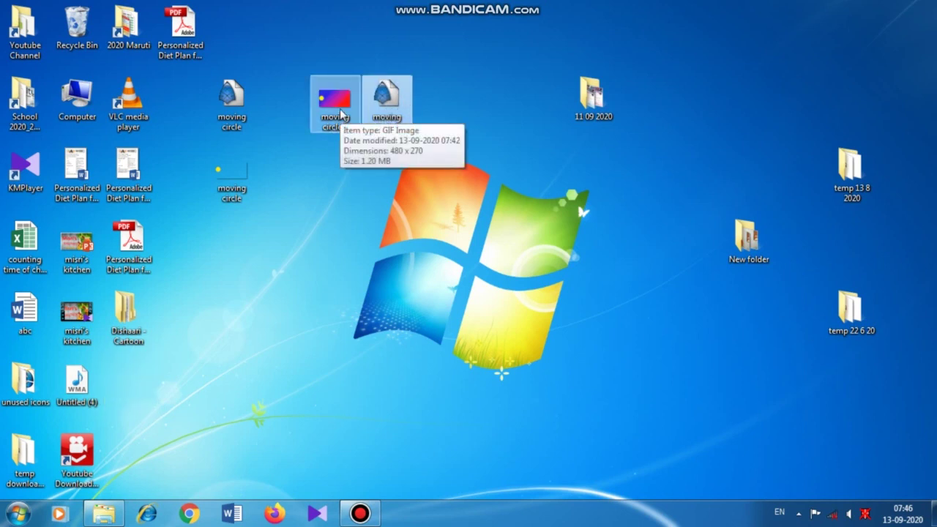
# Open the "moving circle 2" GIF in Internet Explorer to view the rendered animation.
pyautogui.rightClick(339, 114)
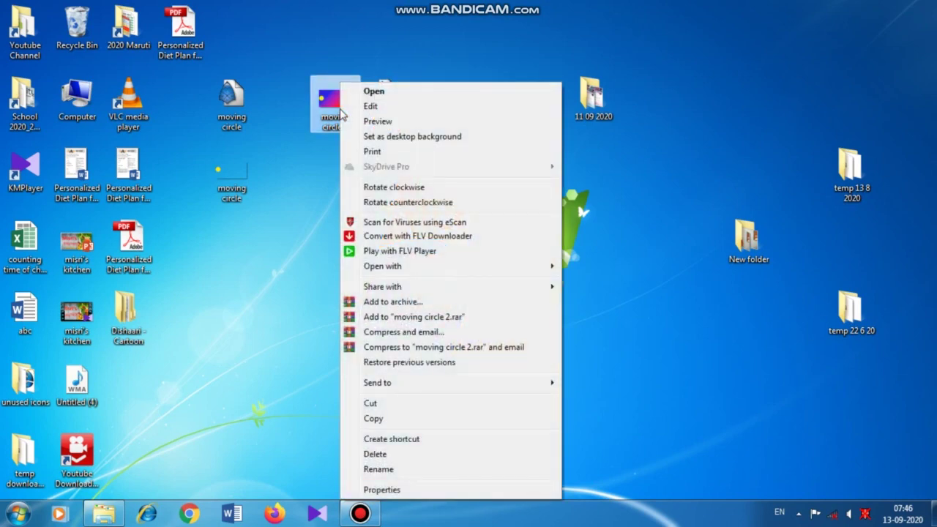
pyautogui.moveTo(370, 268)
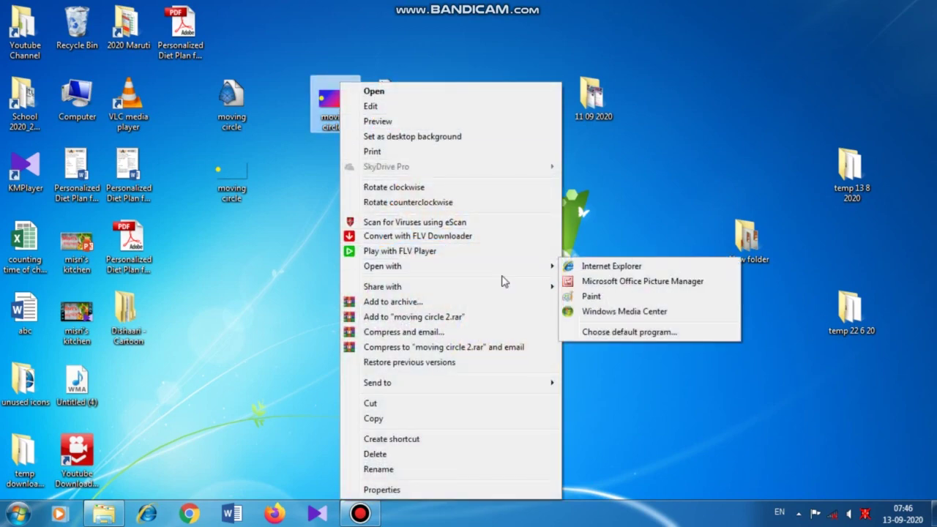
pyautogui.click(580, 267)
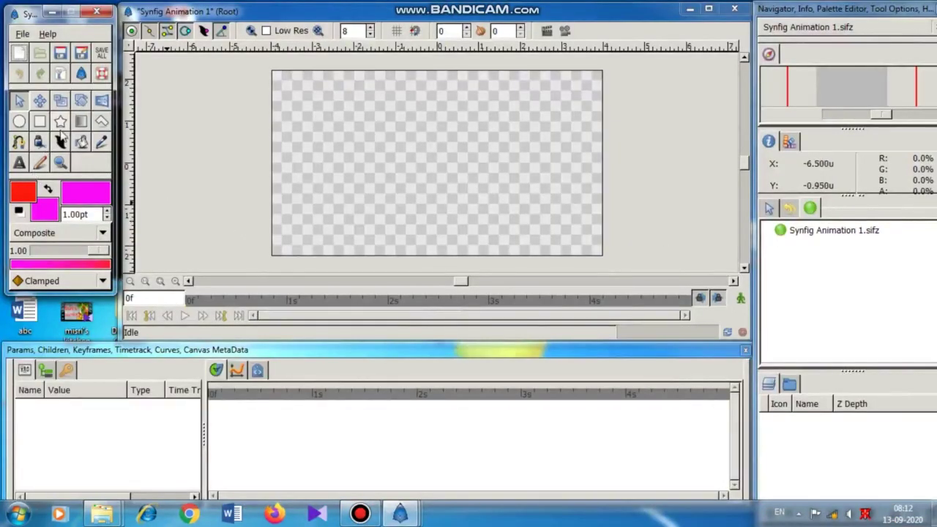
# Draw a linear magenta-to-red gradient running from about (-2.75, 0.4) to (0.4, 0.3) on the empty canvas.
pyautogui.click(81, 125)
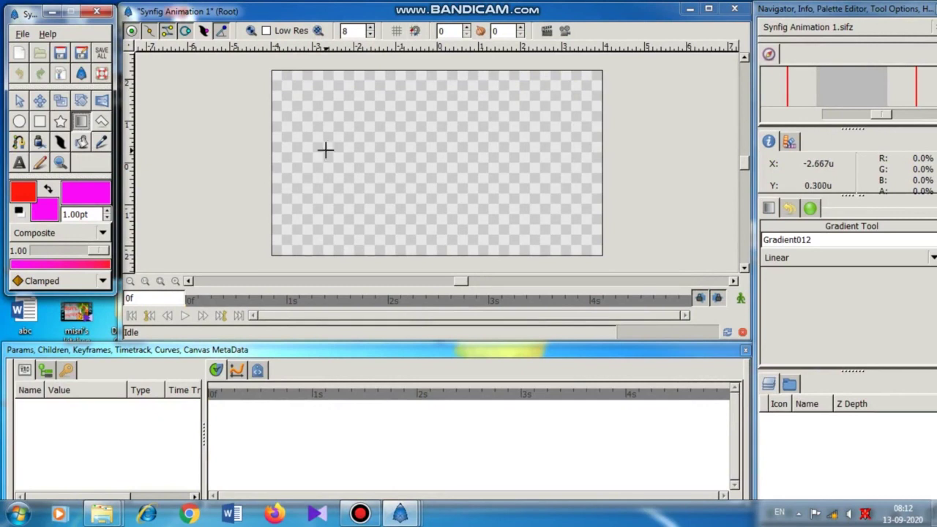
pyautogui.moveTo(324, 145); pyautogui.dragTo(452, 150)
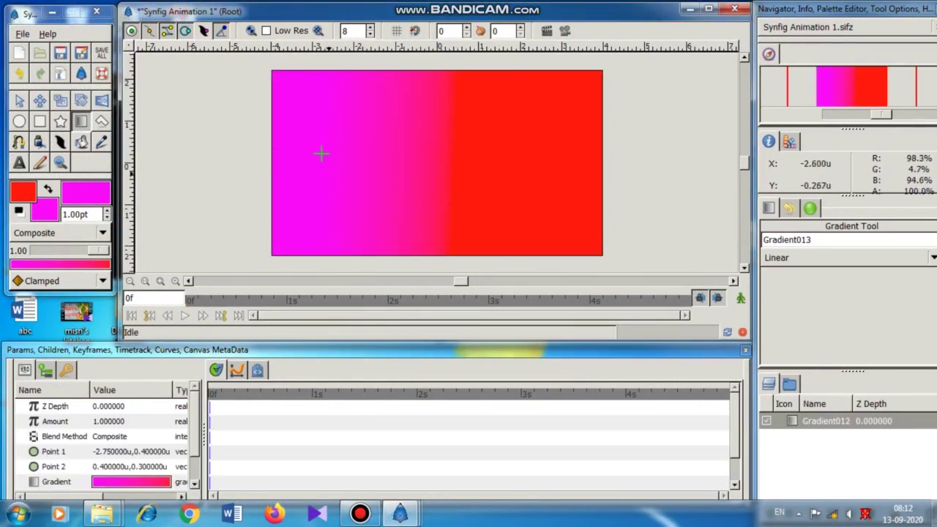
# Draw a small star near the canvas centre in yellow, with red 85.2, green 95.3 and blue 3.0.
pyautogui.click(60, 120)
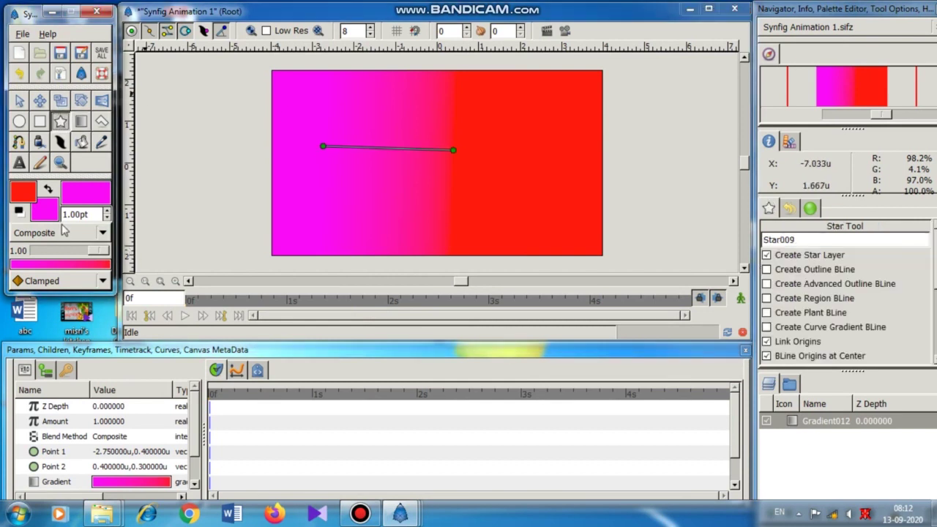
pyautogui.click(44, 212)
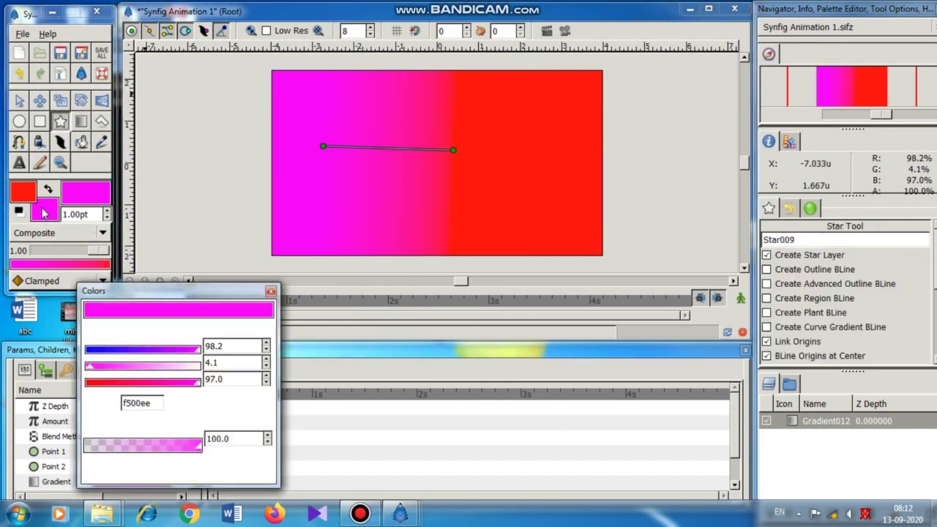
pyautogui.click(182, 350)
pyautogui.click(194, 366)
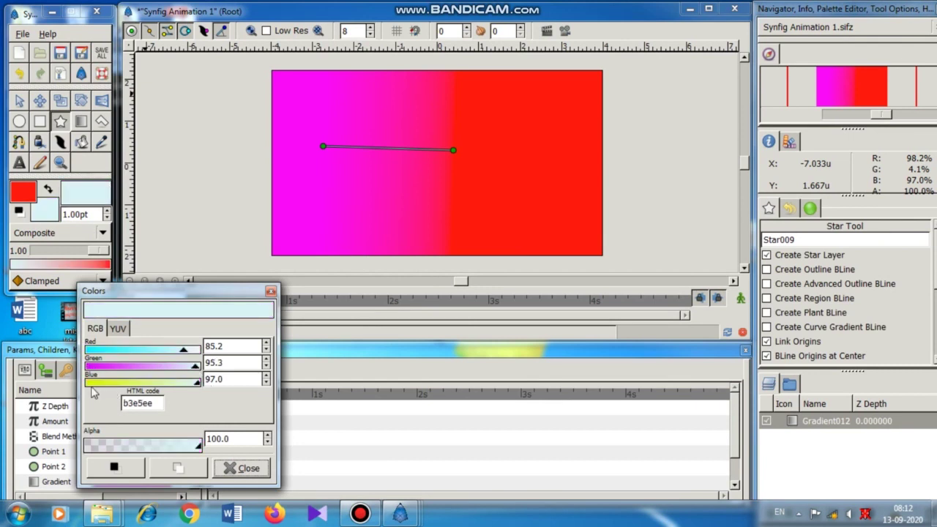
pyautogui.click(89, 383)
pyautogui.click(236, 466)
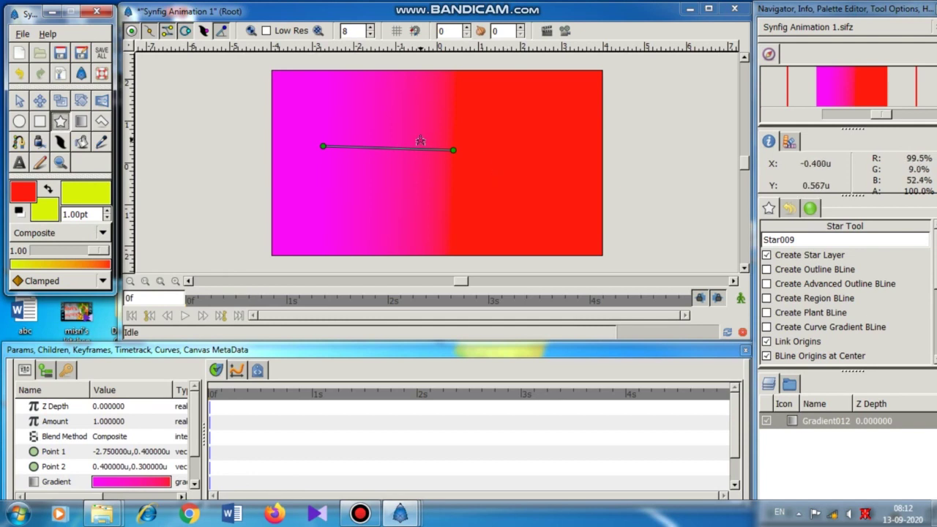
pyautogui.moveTo(433, 145); pyautogui.dragTo(456, 172)
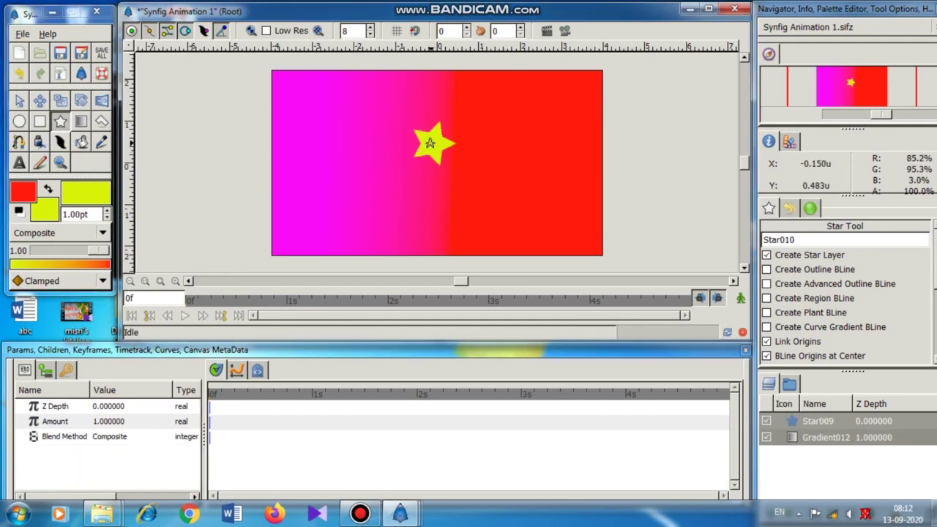
# Move the yellow star to the middle of the canvas, with its origin at about (-0.02, 0.19).
pyautogui.hotkey('alt', 'a')
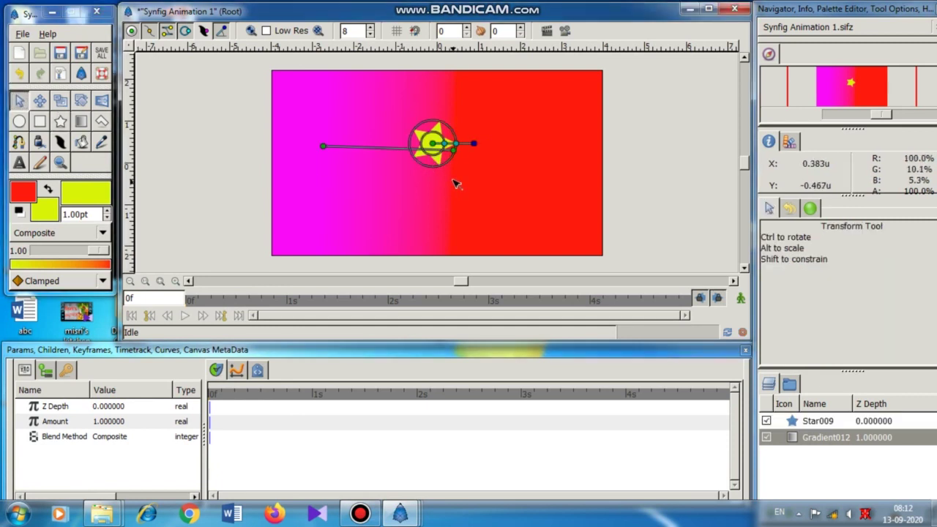
pyautogui.click(456, 182)
pyautogui.click(442, 144)
pyautogui.moveTo(434, 145); pyautogui.dragTo(438, 154)
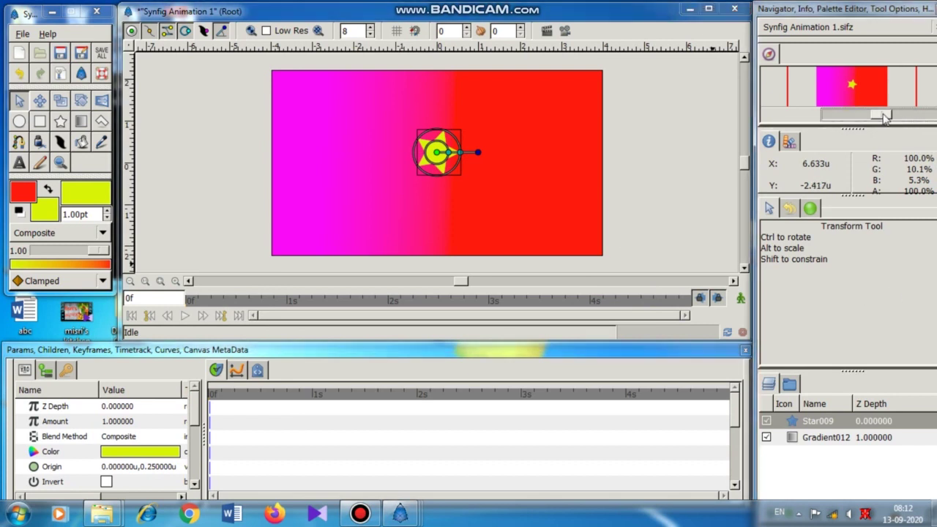
pyautogui.moveTo(883, 117); pyautogui.dragTo(887, 117)
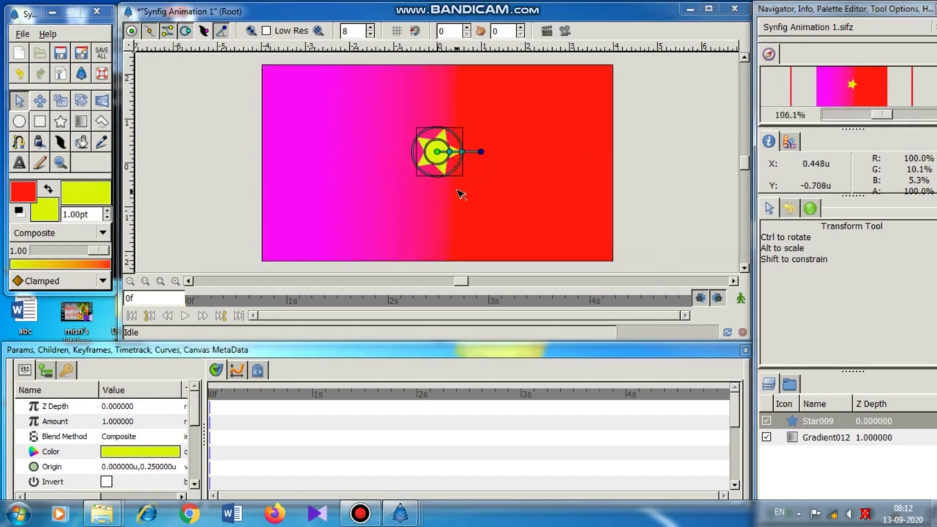
pyautogui.click(486, 198)
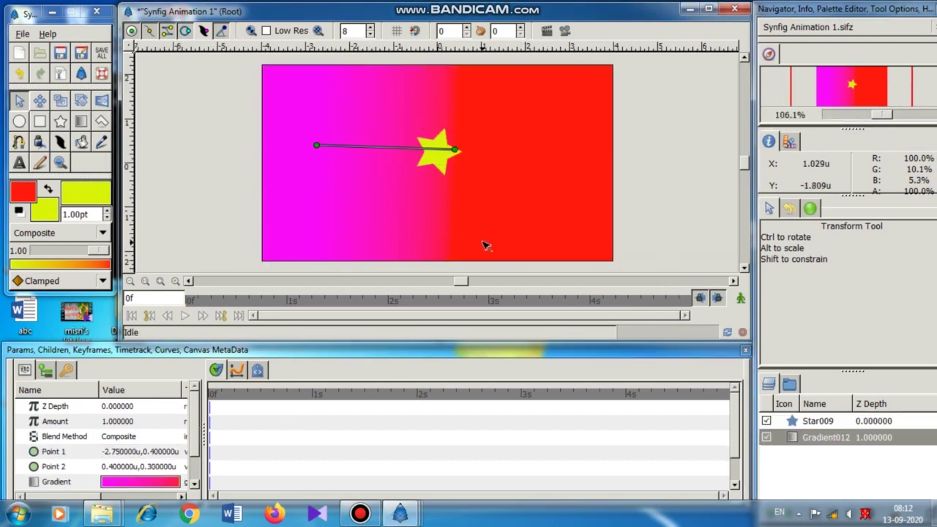
pyautogui.click(442, 162)
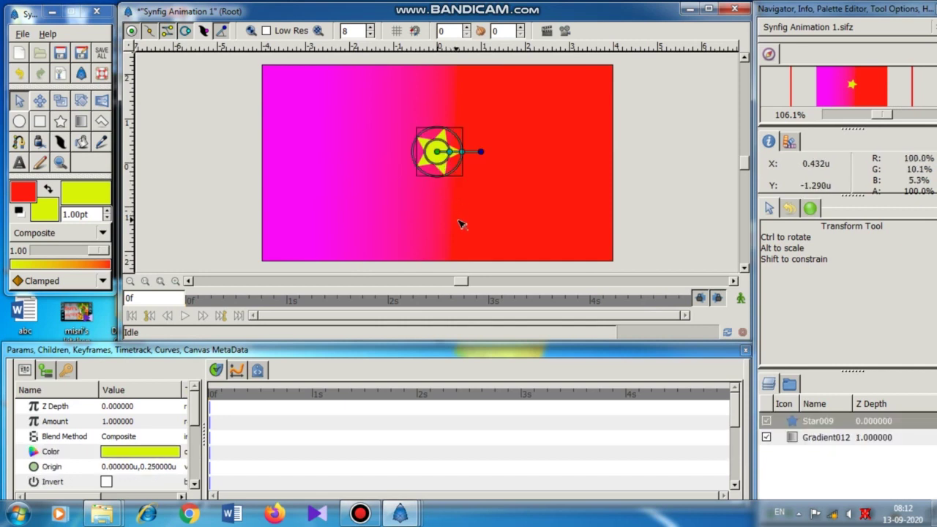
pyautogui.moveTo(437, 152); pyautogui.dragTo(438, 156)
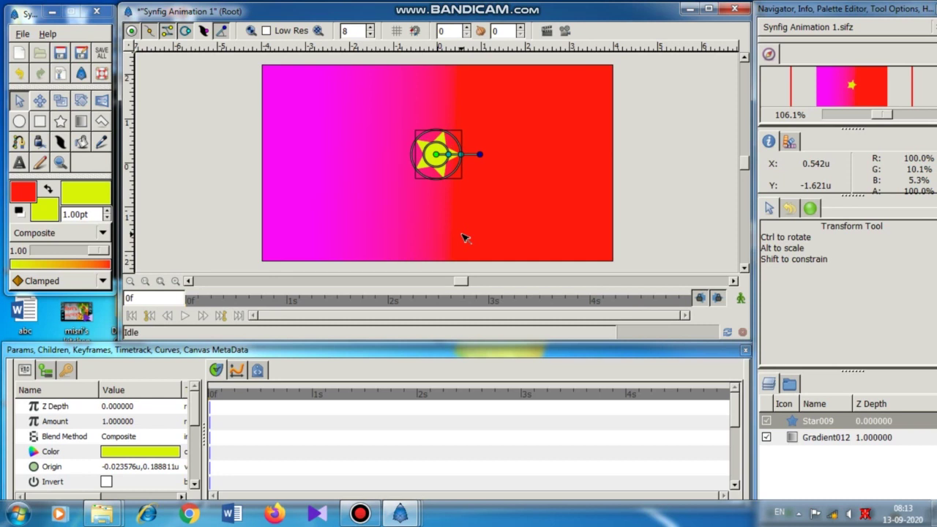
# Duplicate the yellow star in place until there are at least five stacked star layers.
pyautogui.hotkey('ctrl', 'd')
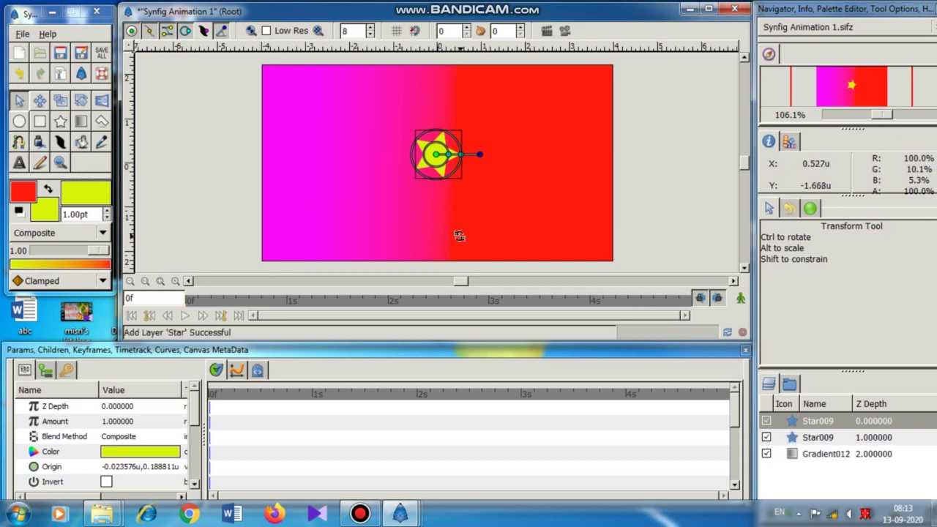
pyautogui.hotkey('ctrl', 'd')
pyautogui.hotkey('ctrl', 'd')
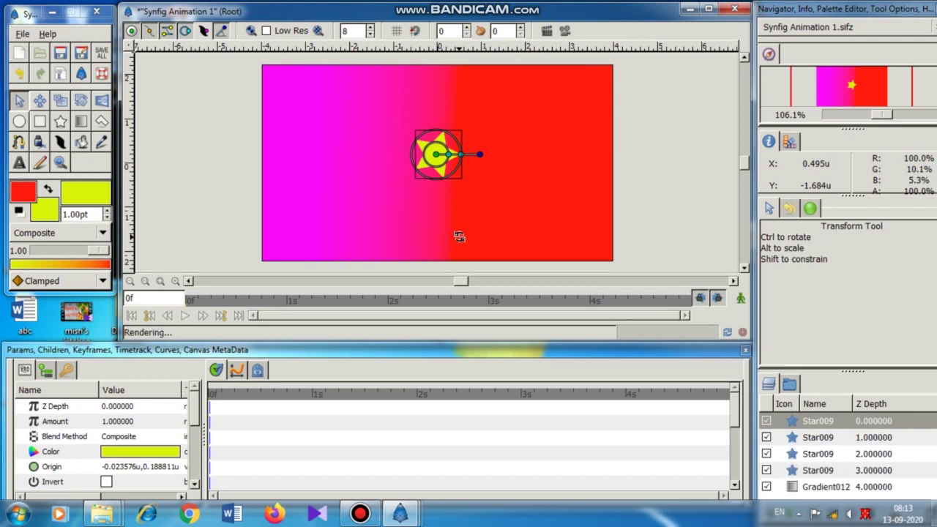
pyautogui.hotkey('ctrl', 'd')
pyautogui.hotkey('ctrl', 'd')
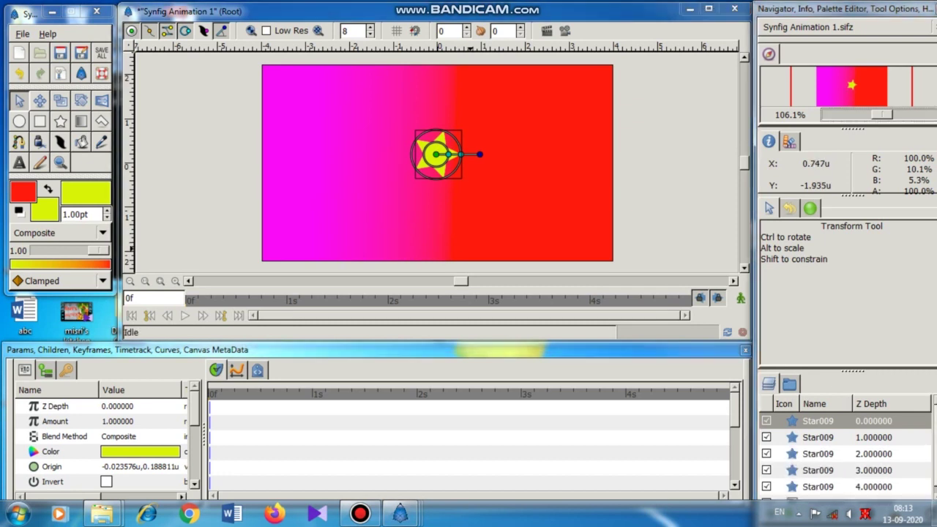
pyautogui.hotkey('ctrl', 'd')
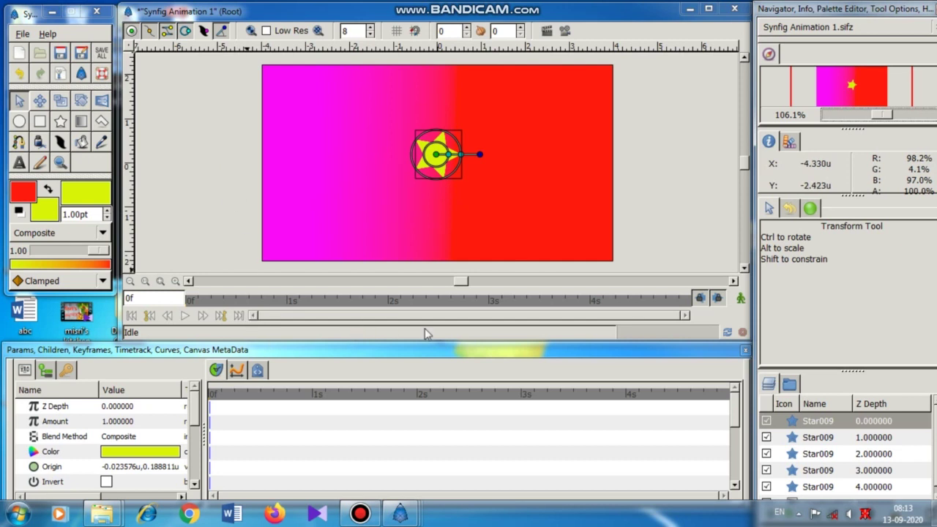
# Turn on animate editing mode and animate the top star from the centre at 0f to about (1.83, 0.82) at 1s.
pyautogui.click(740, 299)
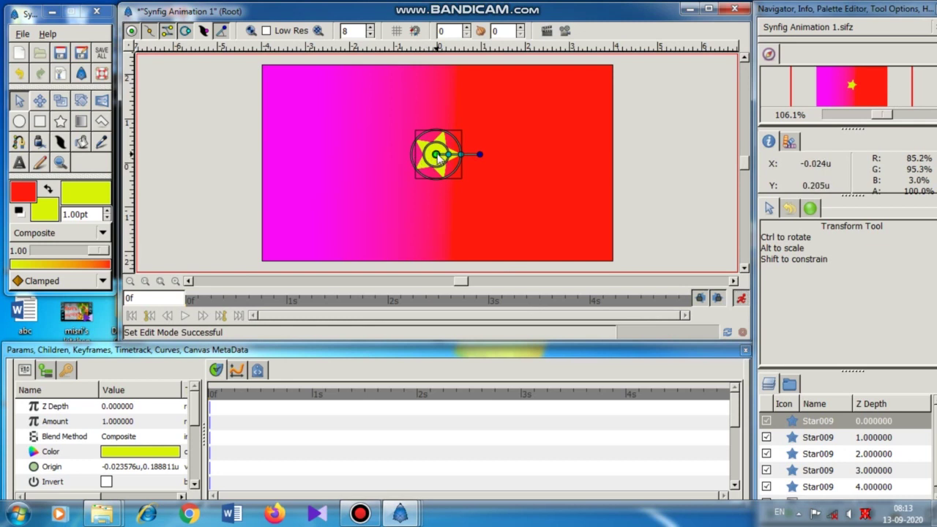
pyautogui.moveTo(437, 156); pyautogui.dragTo(438, 156)
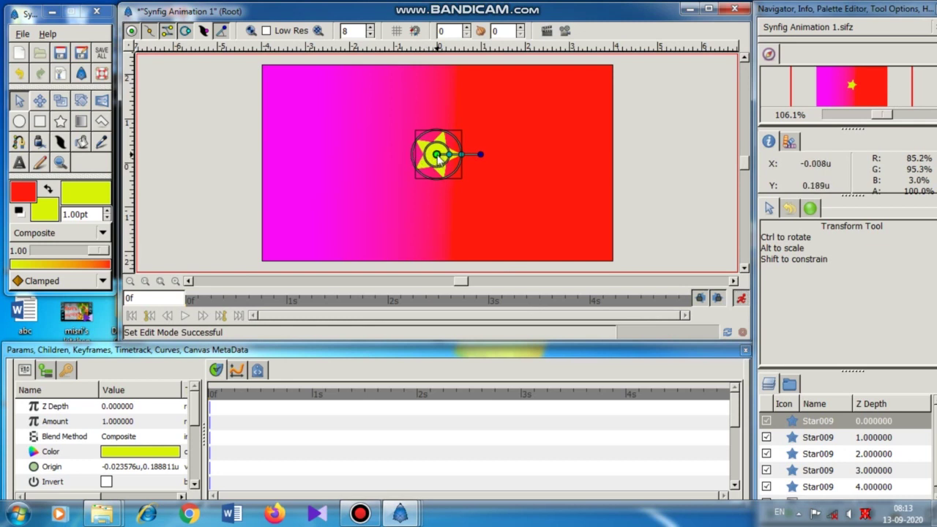
pyautogui.click(290, 307)
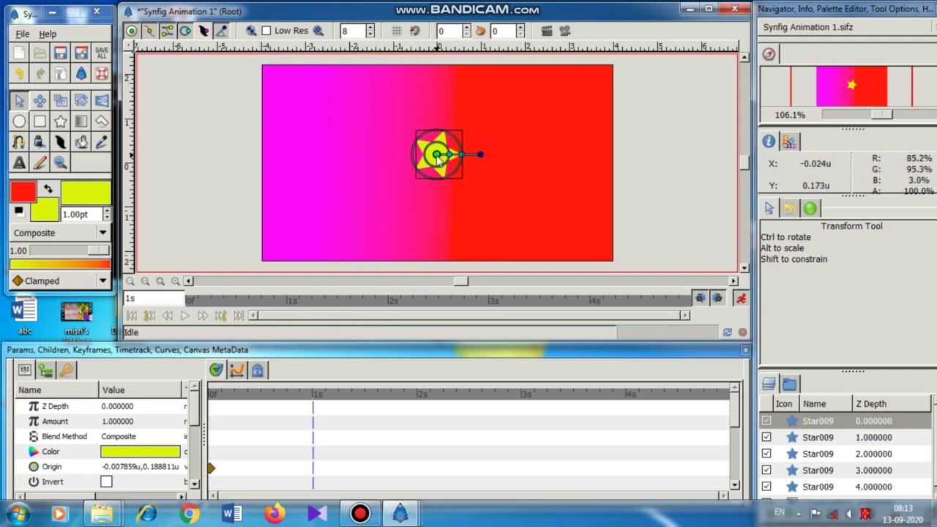
pyautogui.moveTo(437, 156); pyautogui.dragTo(560, 137)
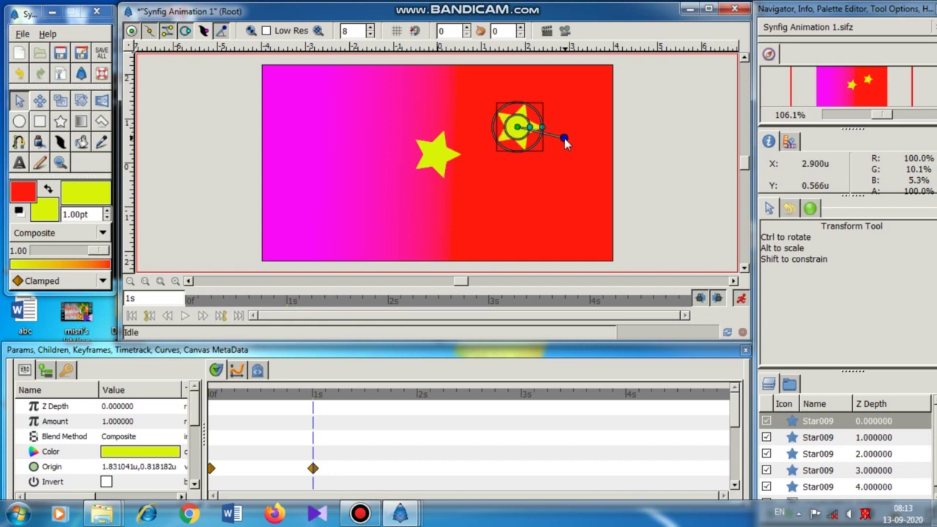
# At 1s, move three more stacked stars to about (-1.99, 0.93), (-1.80, -0.96) and (1.58, -1.01), leaving one in the centre.
pyautogui.click(437, 155)
pyautogui.moveTo(437, 155); pyautogui.dragTo(386, 206)
pyautogui.click(432, 155)
pyautogui.click(443, 164)
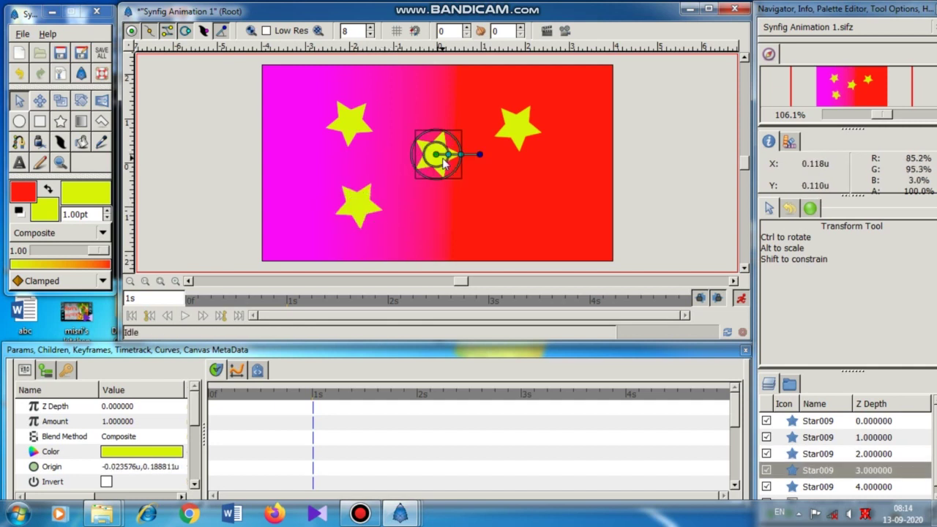
pyautogui.moveTo(439, 161); pyautogui.dragTo(549, 215)
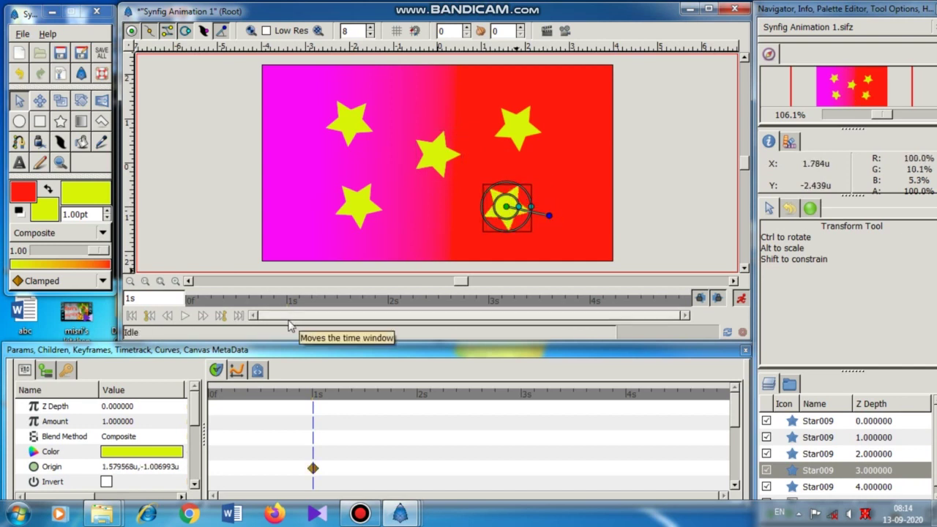
# At 2s, move the two stars over the red area farther outward, to about (2.63, 1.21) and (2.24, -1.27).
pyautogui.click(420, 405)
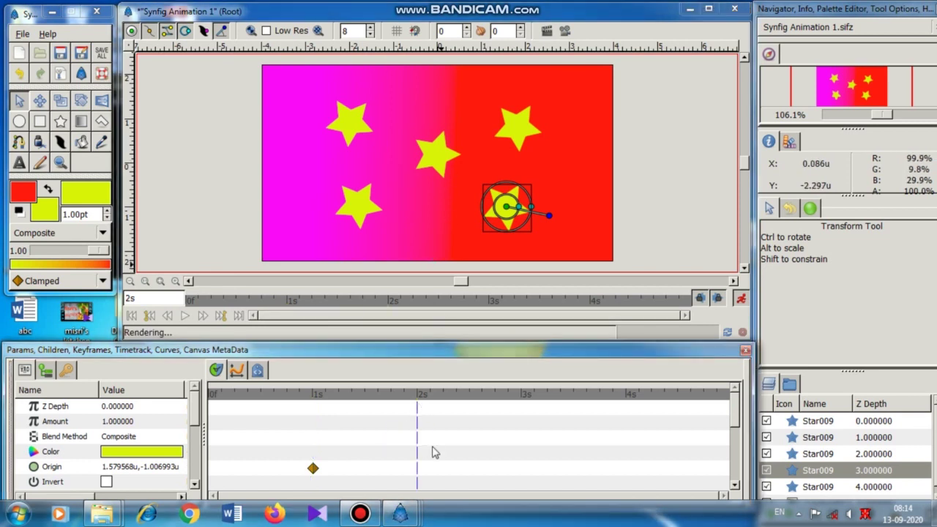
pyautogui.click(517, 130)
pyautogui.moveTo(543, 121); pyautogui.dragTo(553, 111)
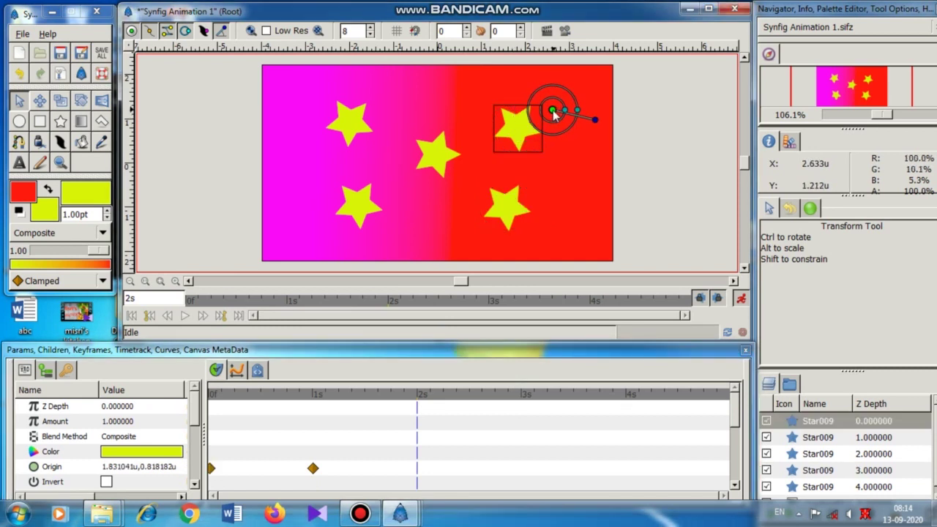
pyautogui.click(511, 211)
pyautogui.moveTo(510, 209); pyautogui.dragTo(536, 219)
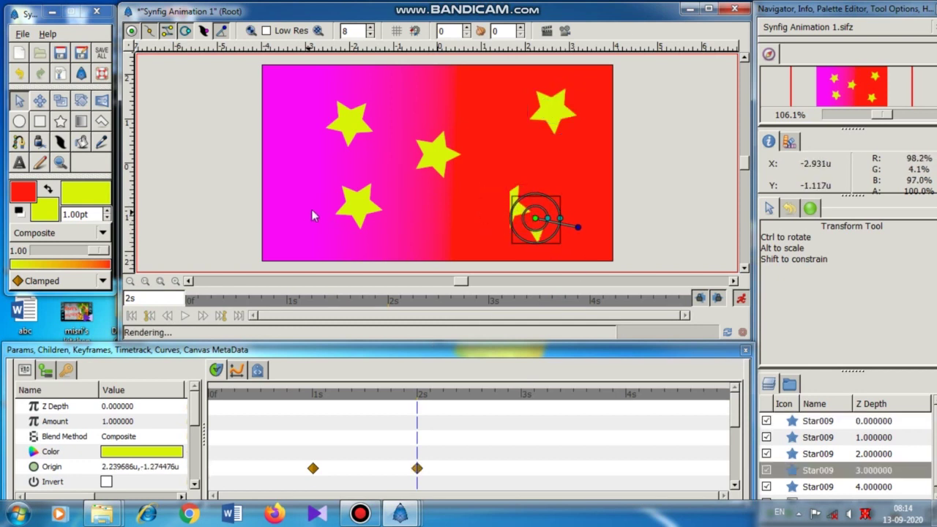
# At 2s, move the two stars over the magenta area farther outward, to about (-2.68, -1.29) and (-2.51, 1.23).
pyautogui.click(358, 210)
pyautogui.moveTo(358, 207); pyautogui.dragTo(321, 221)
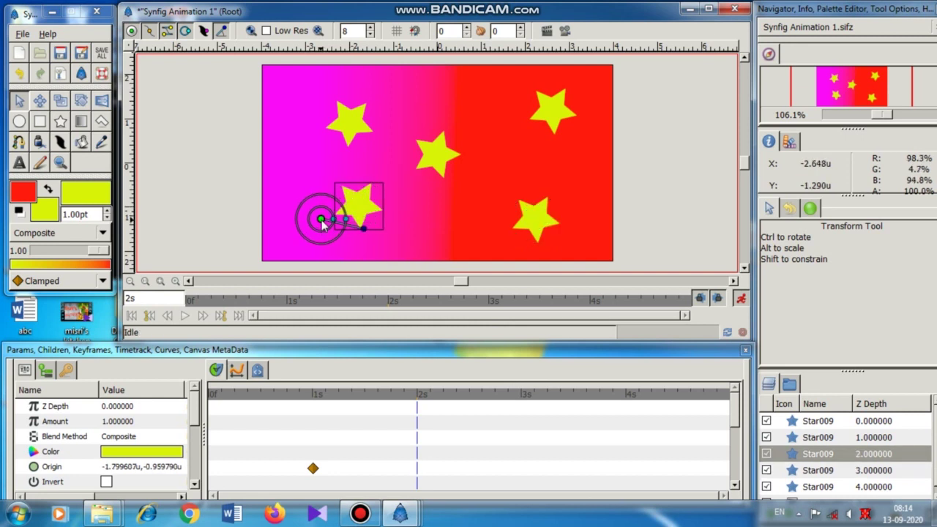
pyautogui.click(358, 128)
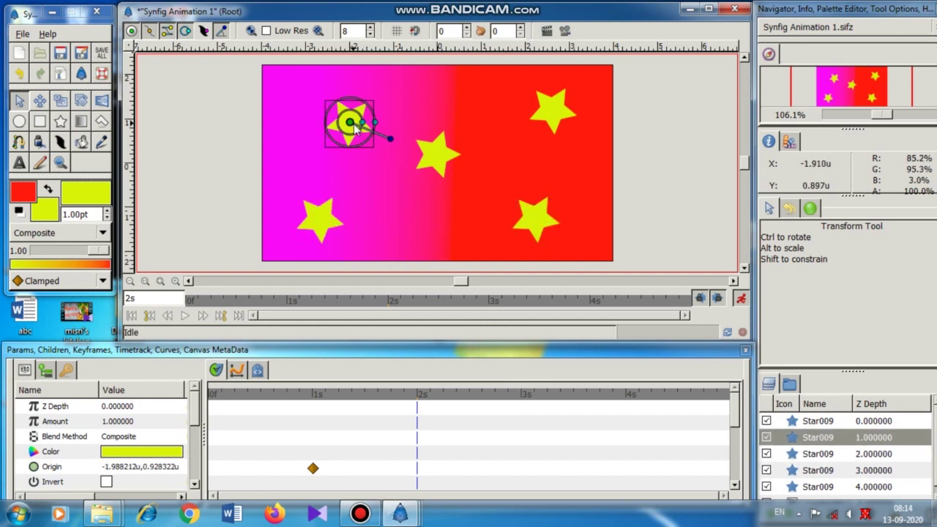
pyautogui.moveTo(352, 126); pyautogui.dragTo(328, 114)
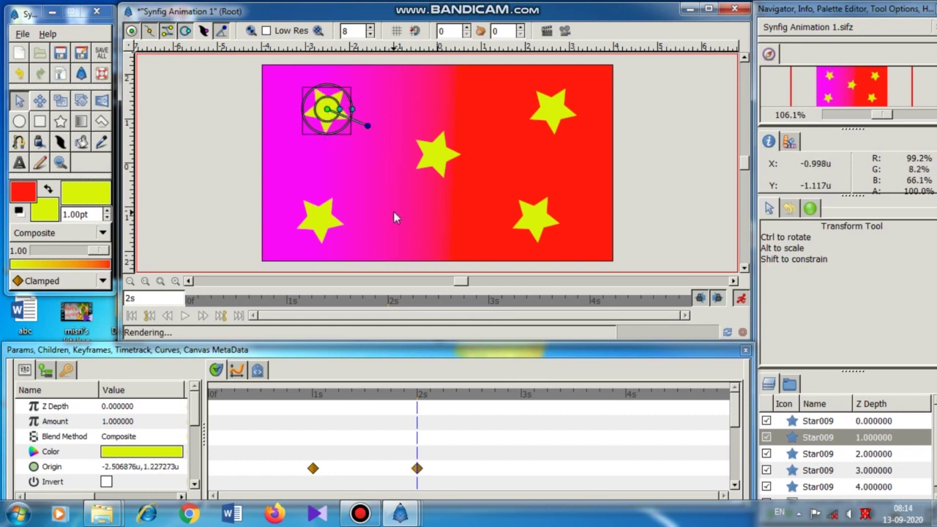
# Set the upper-left star's colour at 2s to near-white, with red 94.7, green 95.3 and blue 99.4.
pyautogui.doubleClick(173, 453)
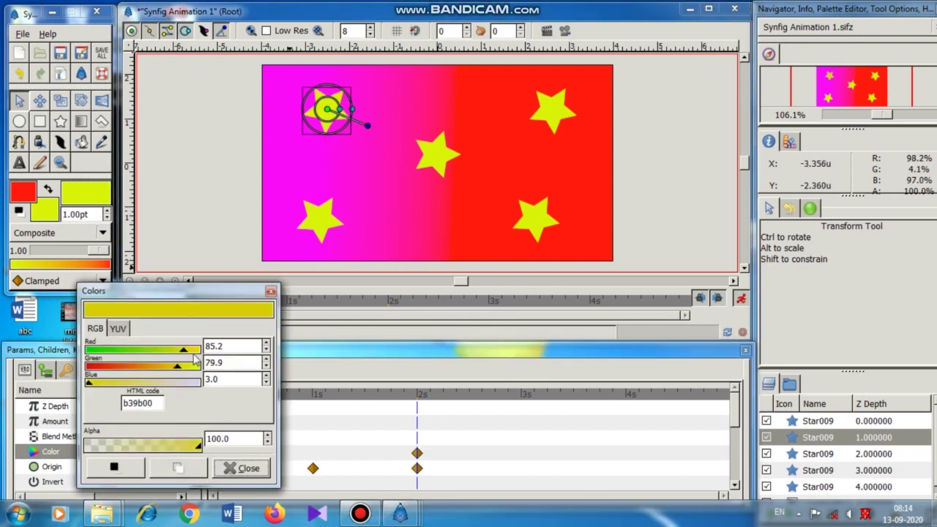
pyautogui.click(195, 350)
pyautogui.click(197, 382)
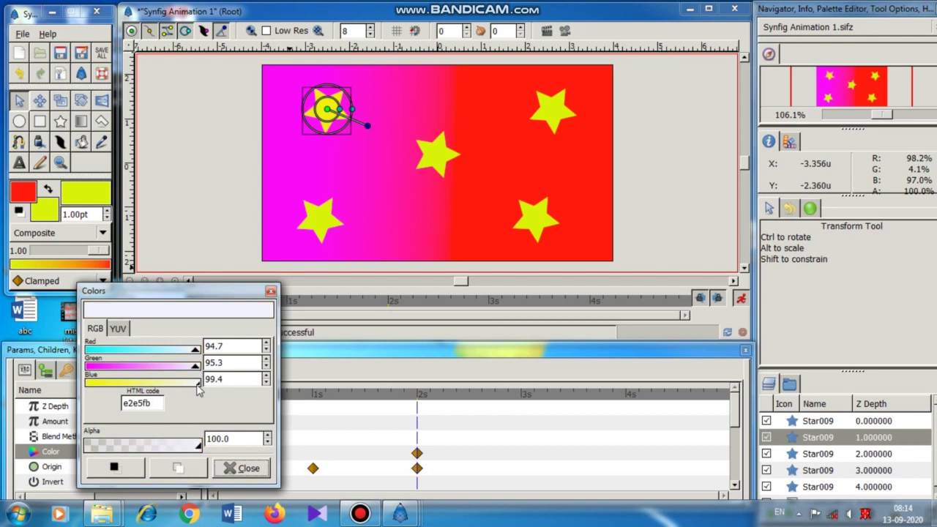
pyautogui.click(242, 468)
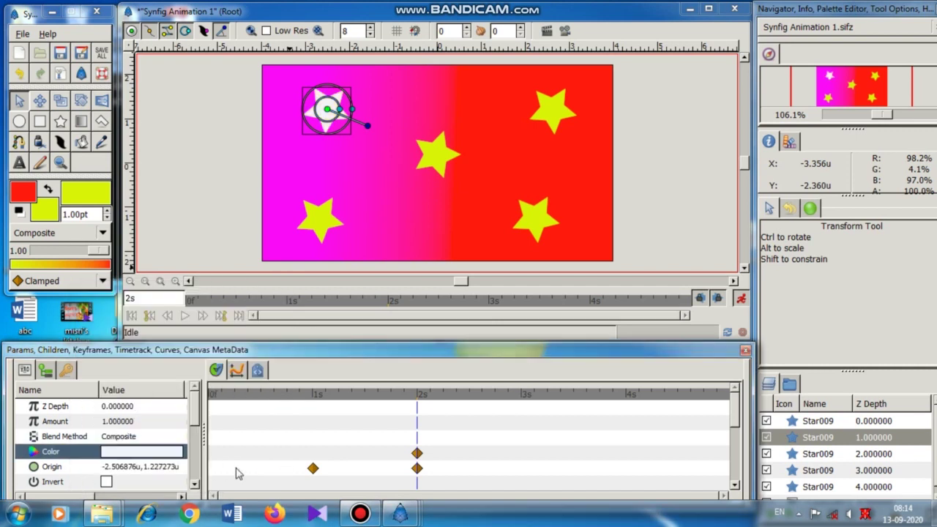
# Set the lower-left star's colour at 2s to near-white, with red 97.6, green 95.3, blue 97.0 and alpha 100.
pyautogui.click(315, 218)
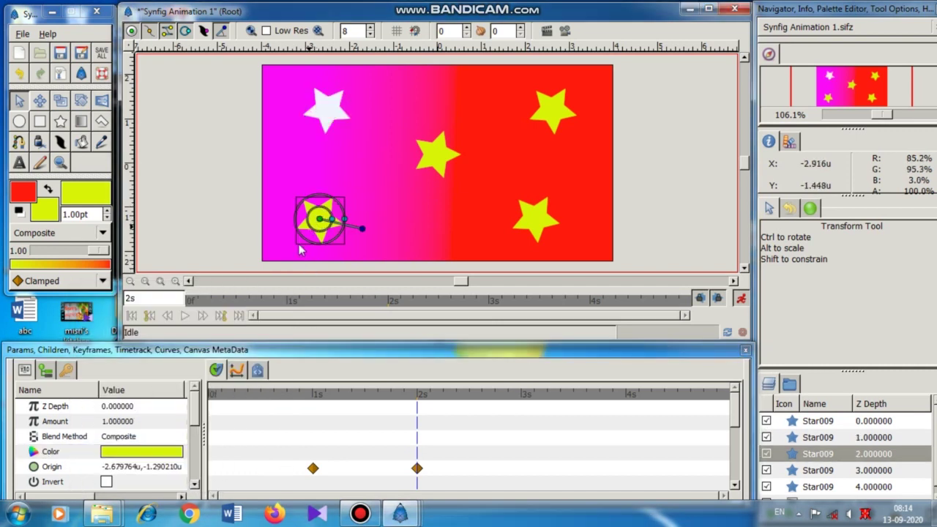
pyautogui.click(165, 454)
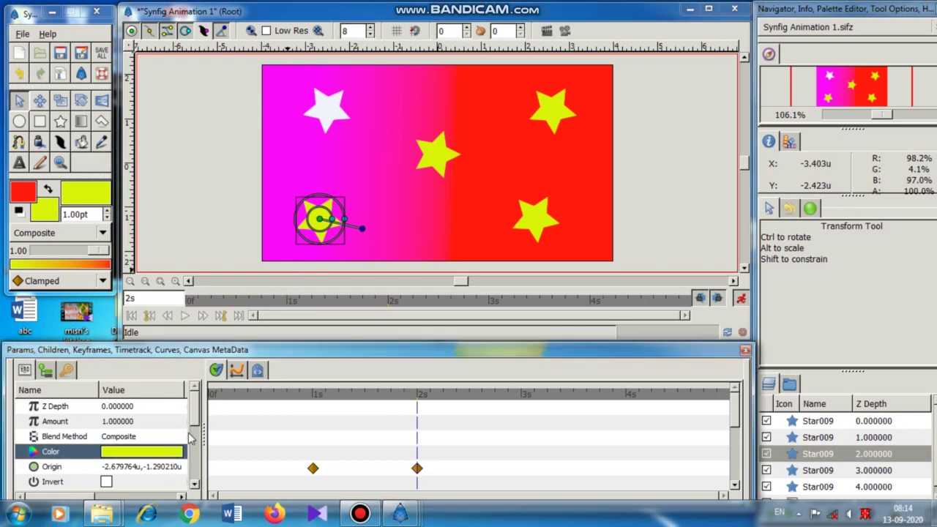
pyautogui.doubleClick(157, 459)
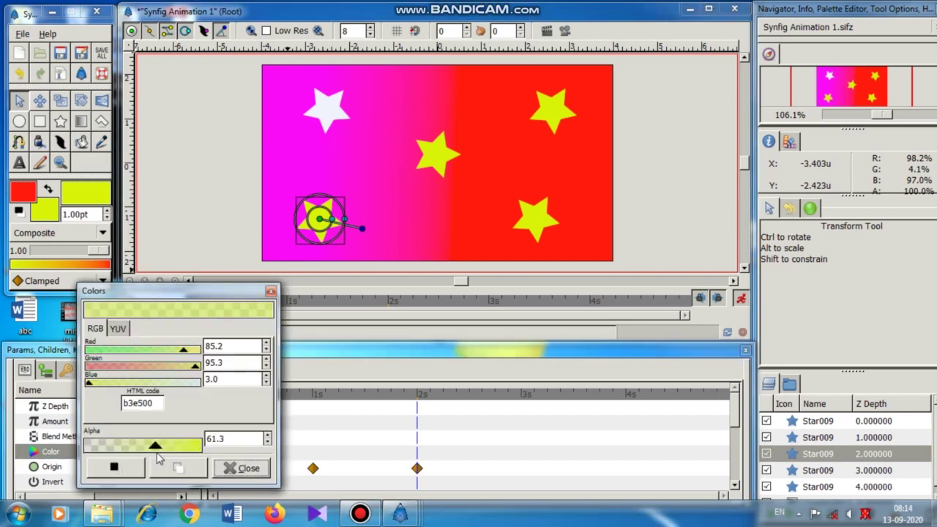
pyautogui.click(197, 383)
pyautogui.moveTo(156, 446); pyautogui.dragTo(208, 449)
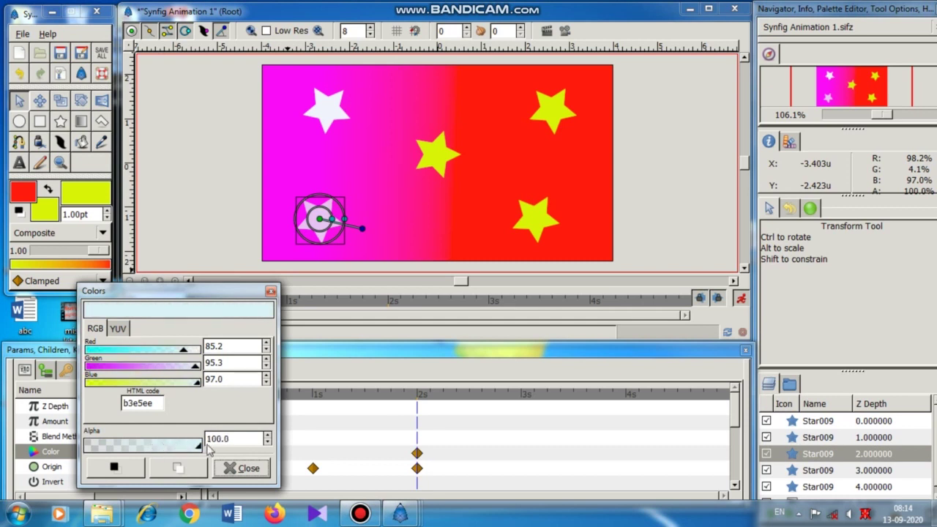
pyautogui.click(199, 349)
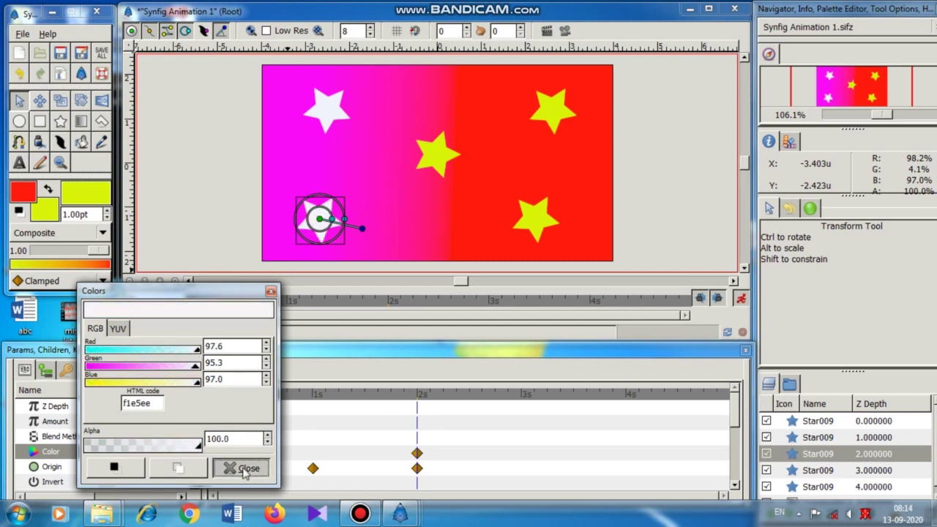
pyautogui.click(242, 467)
# At 2s, recolour both stars over the red area pale blue by raising their blue value to 96.4.
pyautogui.click(536, 218)
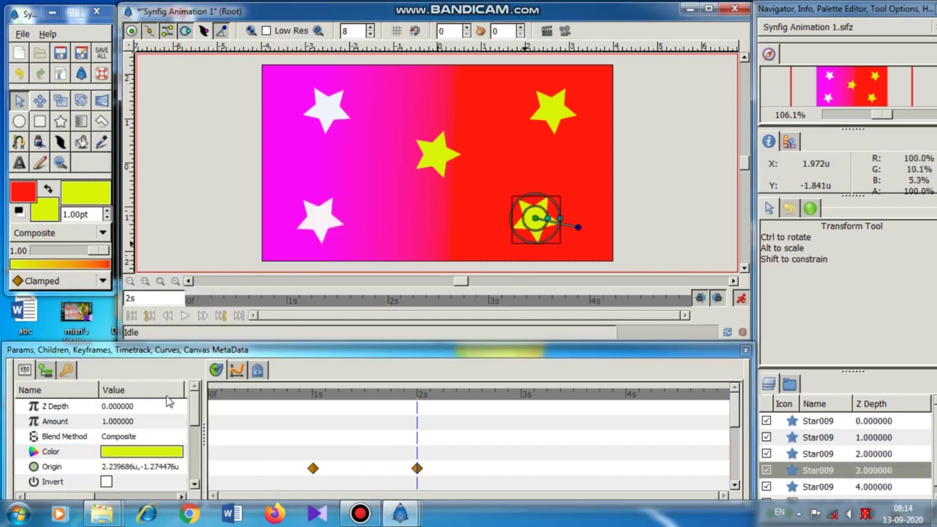
pyautogui.doubleClick(181, 454)
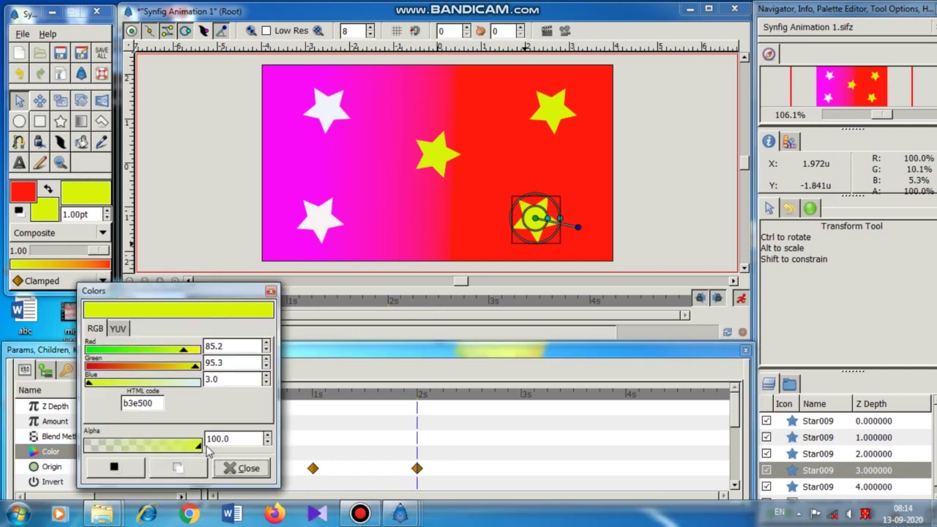
pyautogui.click(196, 383)
pyautogui.click(241, 468)
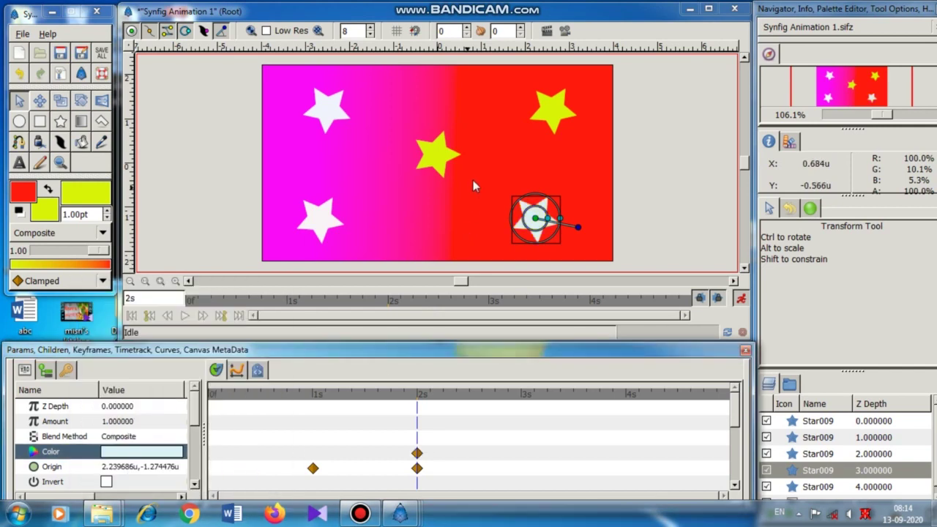
pyautogui.click(563, 111)
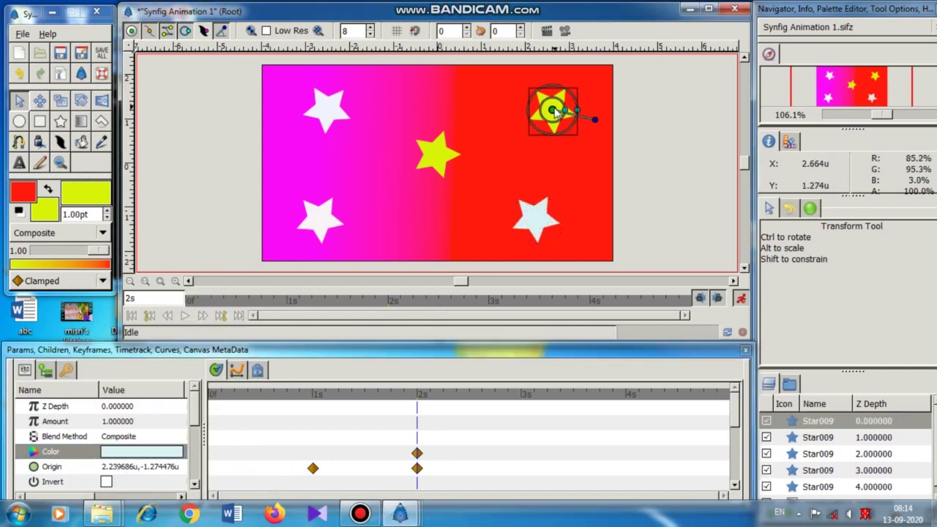
pyautogui.doubleClick(170, 452)
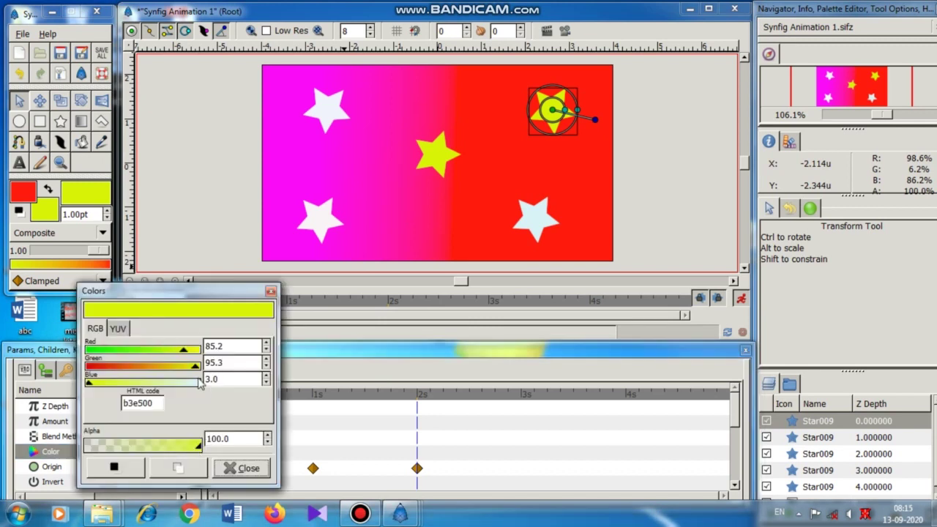
pyautogui.click(197, 383)
pyautogui.click(242, 468)
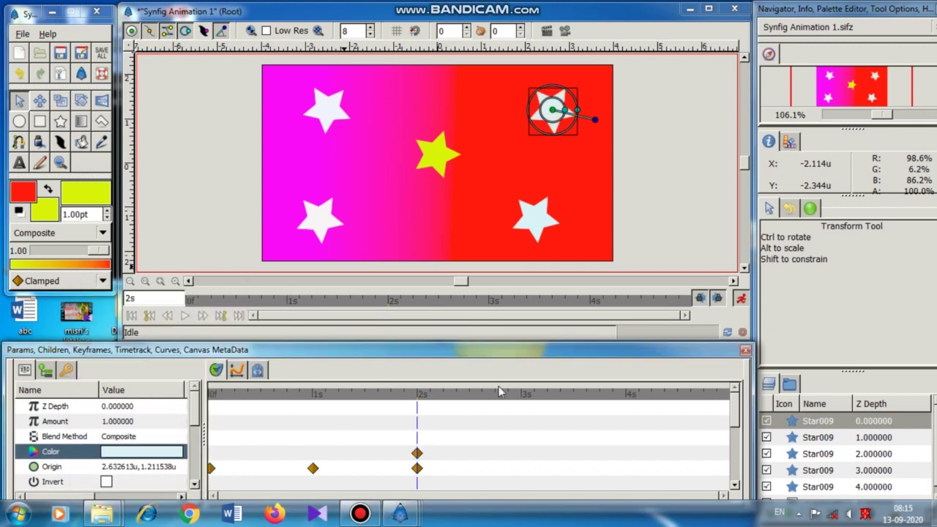
# At 3s, move the two stars over the red area outward into the canvas's upper-right and lower-right corners.
pyautogui.click(523, 399)
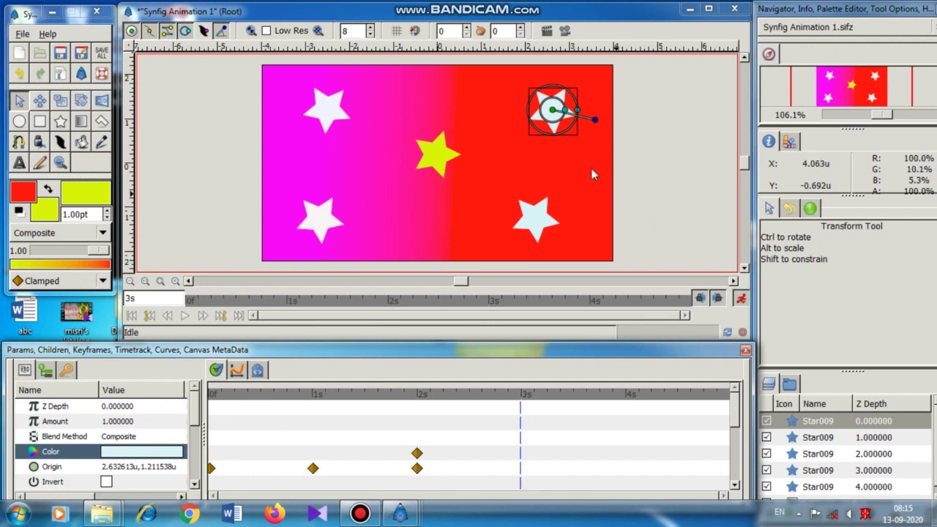
pyautogui.moveTo(554, 111); pyautogui.dragTo(606, 130)
pyautogui.click(536, 231)
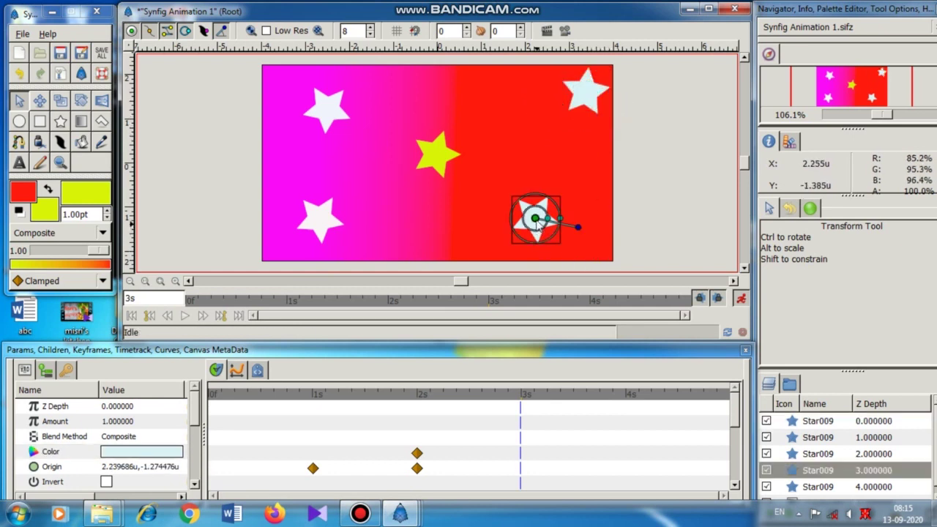
pyautogui.moveTo(538, 221); pyautogui.dragTo(590, 237)
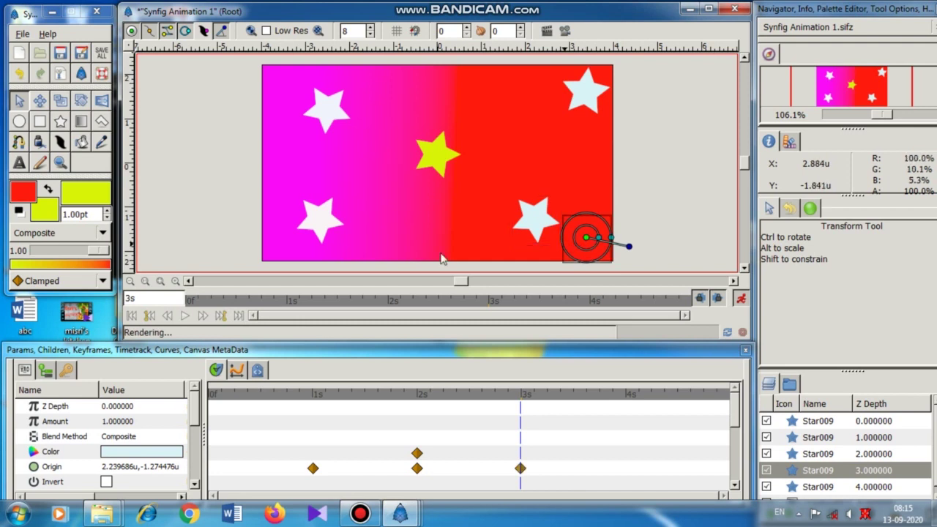
# At 3s, move the two stars over the magenta area into the left corners, the upper one to about (-3.37, 1.62).
pyautogui.click(323, 228)
pyautogui.moveTo(320, 222); pyautogui.dragTo(287, 234)
pyautogui.click(339, 120)
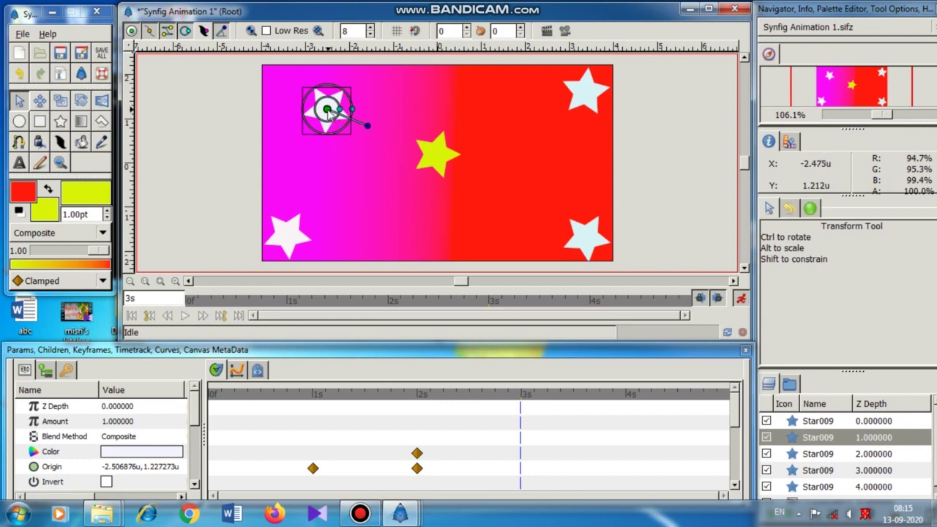
pyautogui.moveTo(329, 111); pyautogui.dragTo(290, 95)
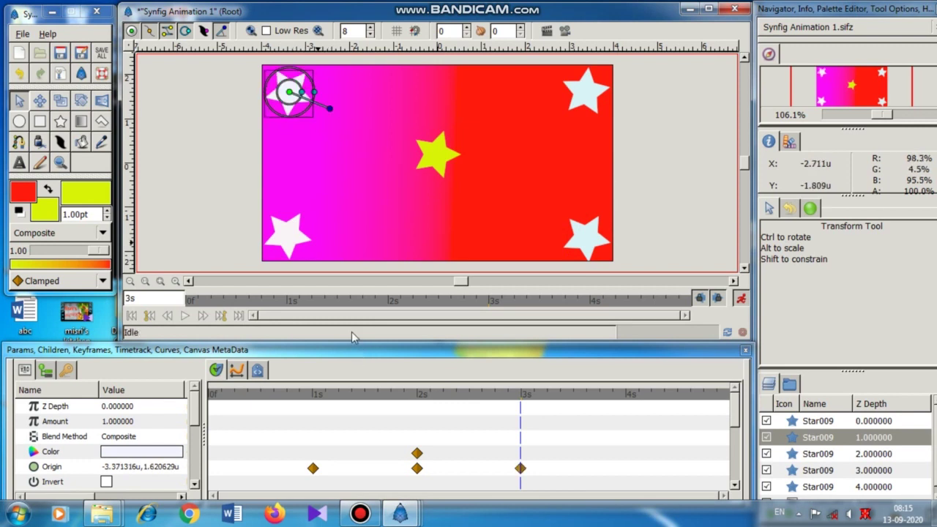
# At 4s, move the two left corner stars inward, to about (-1.45, 0.87) and (-1.16, -0.99).
pyautogui.click(628, 401)
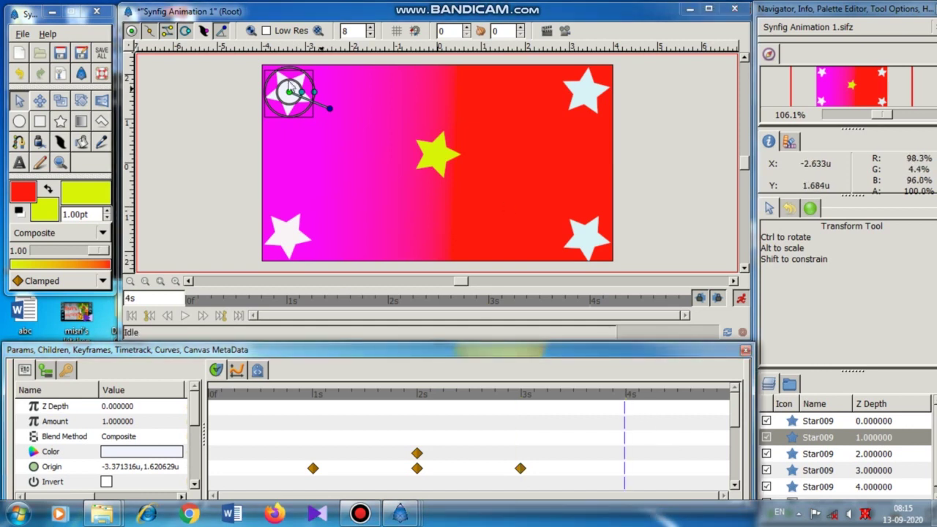
pyautogui.moveTo(290, 93); pyautogui.dragTo(373, 128)
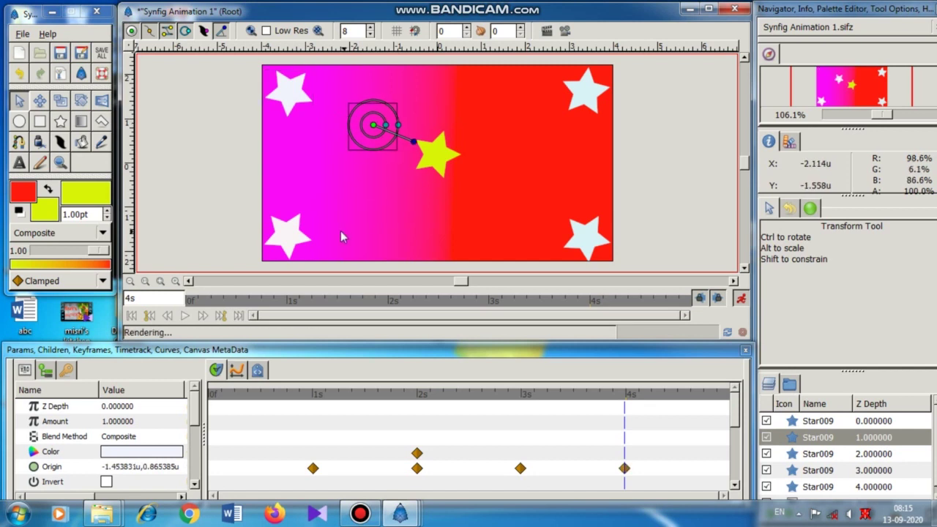
pyautogui.click(287, 238)
pyautogui.moveTo(287, 236); pyautogui.dragTo(387, 206)
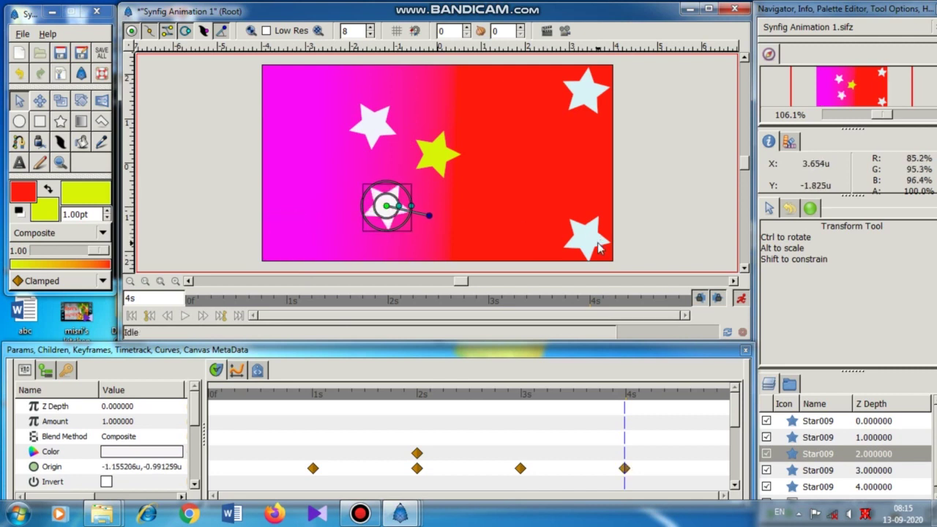
# At 4s, move the two right corner stars inward, to about (1.05, -0.77) and (1.16, 0.87).
pyautogui.click(590, 242)
pyautogui.moveTo(591, 241); pyautogui.dragTo(484, 196)
pyautogui.click(589, 92)
pyautogui.moveTo(586, 90); pyautogui.dragTo(488, 125)
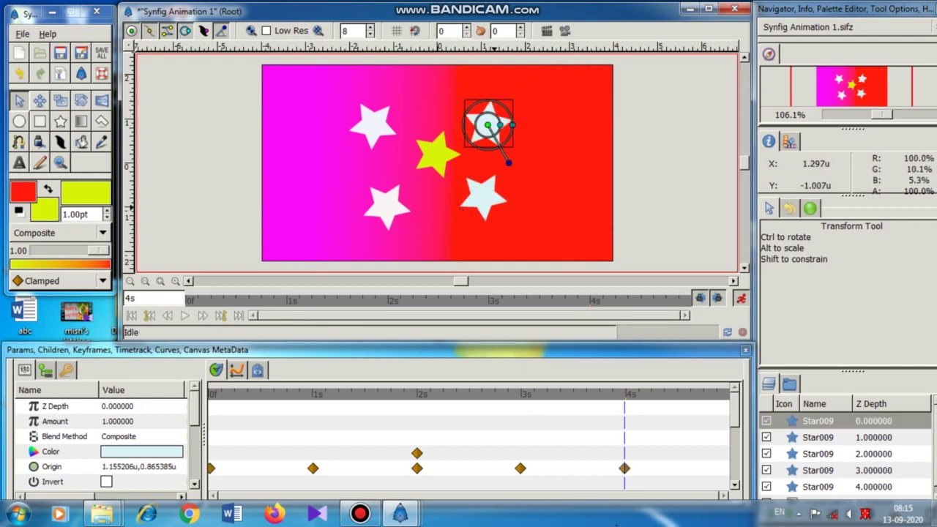
# At 5s, move the upper-right star onto the centre star at about (-0.01, 0.17) and rotate it to match.
pyautogui.click(731, 401)
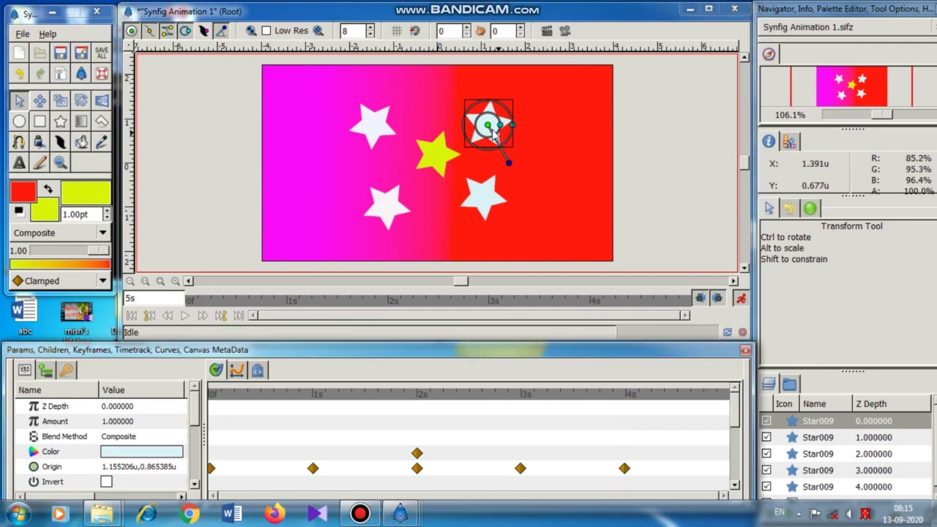
pyautogui.moveTo(486, 131); pyautogui.dragTo(432, 162)
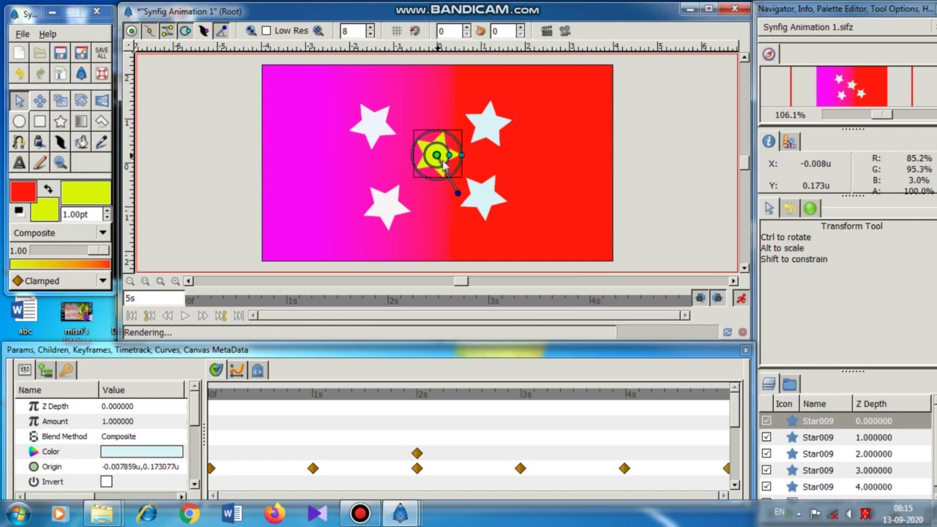
pyautogui.moveTo(460, 190)
pyautogui.mouseDown()
pyautogui.moveTo(451, 199)
pyautogui.moveTo(447, 187)
pyautogui.moveTo(452, 201)
pyautogui.mouseUp()
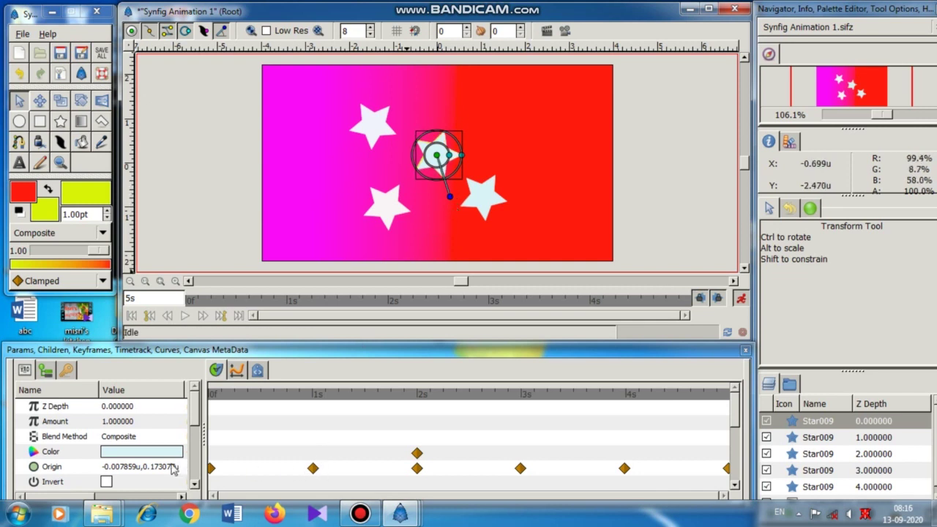
# Set that star's colour at 5s to bright green, with red 49.1, green 95.3, blue 5.3 and alpha 100.
pyautogui.doubleClick(147, 455)
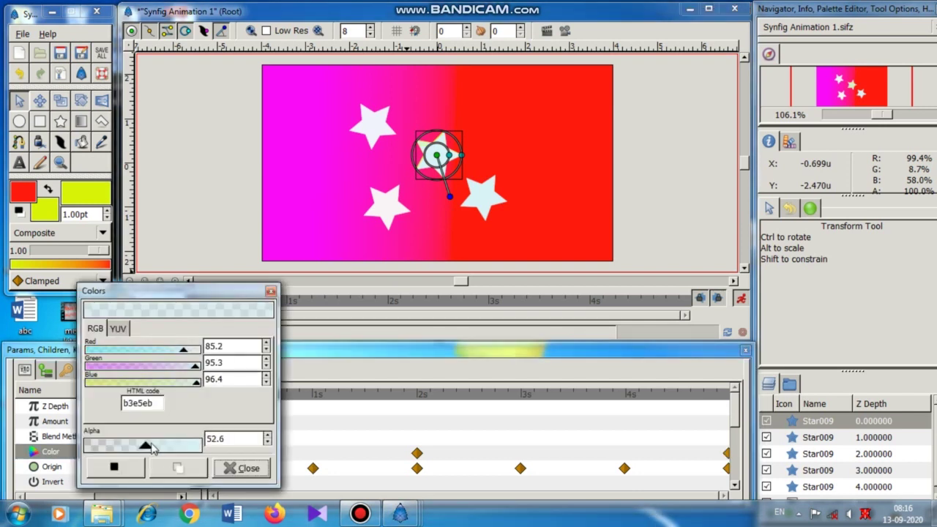
pyautogui.moveTo(146, 449); pyautogui.dragTo(220, 454)
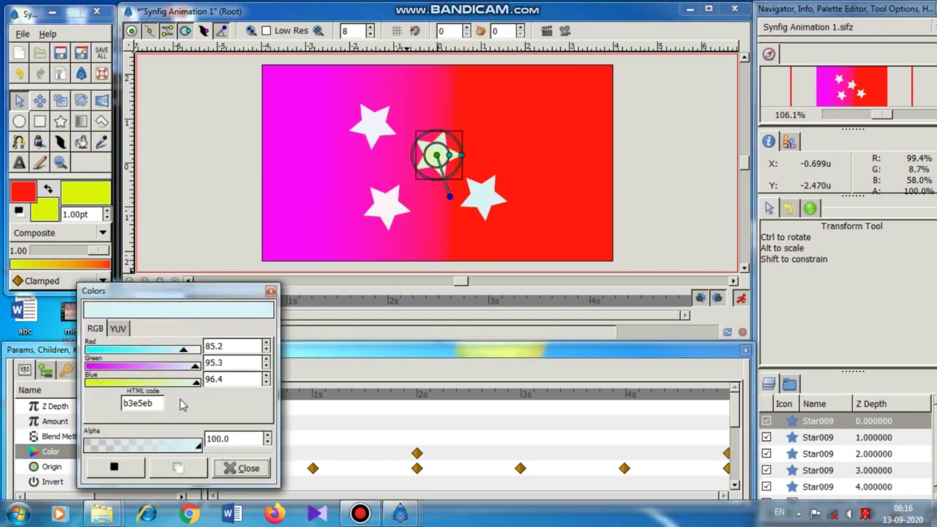
pyautogui.click(128, 366)
pyautogui.click(142, 349)
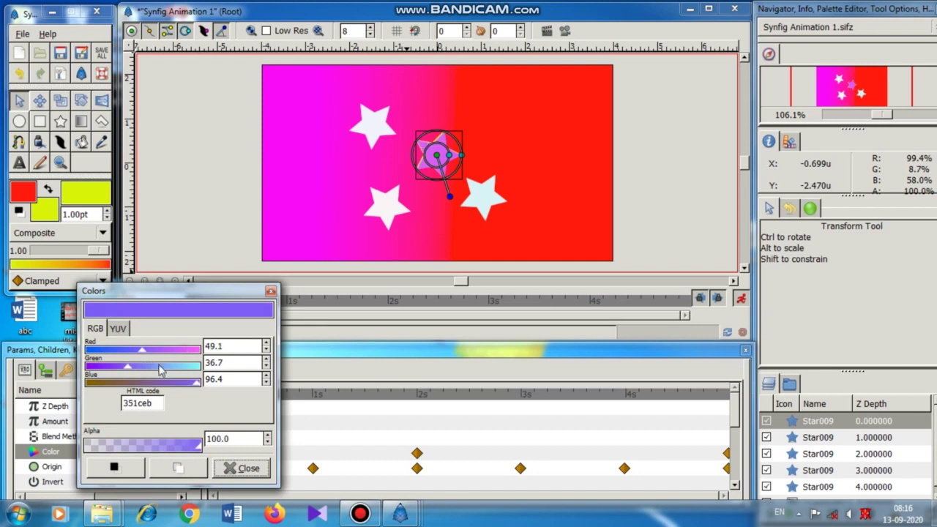
pyautogui.click(161, 365)
pyautogui.click(135, 381)
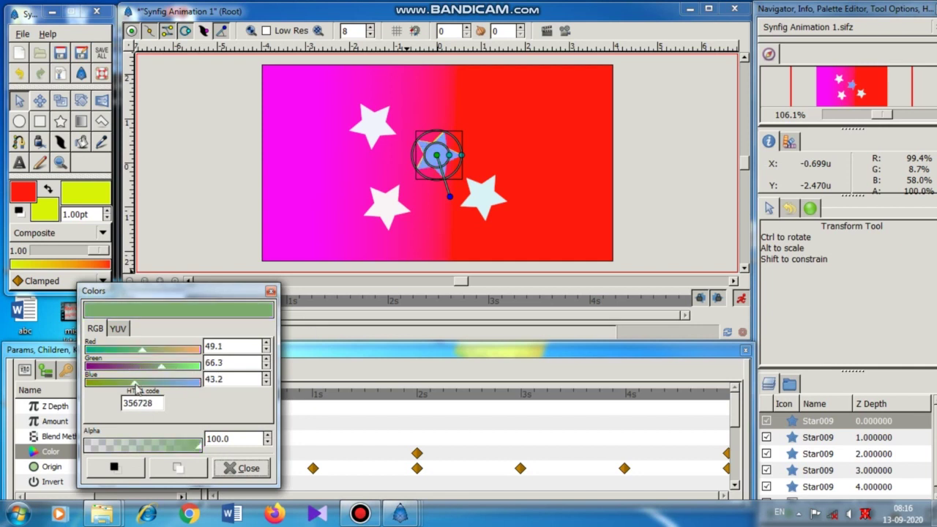
pyautogui.click(195, 365)
pyautogui.click(91, 382)
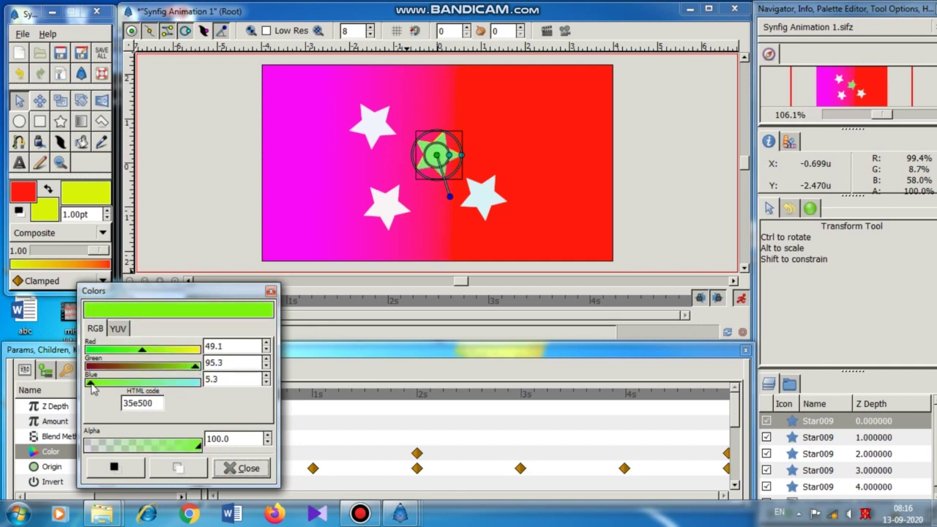
pyautogui.click(234, 472)
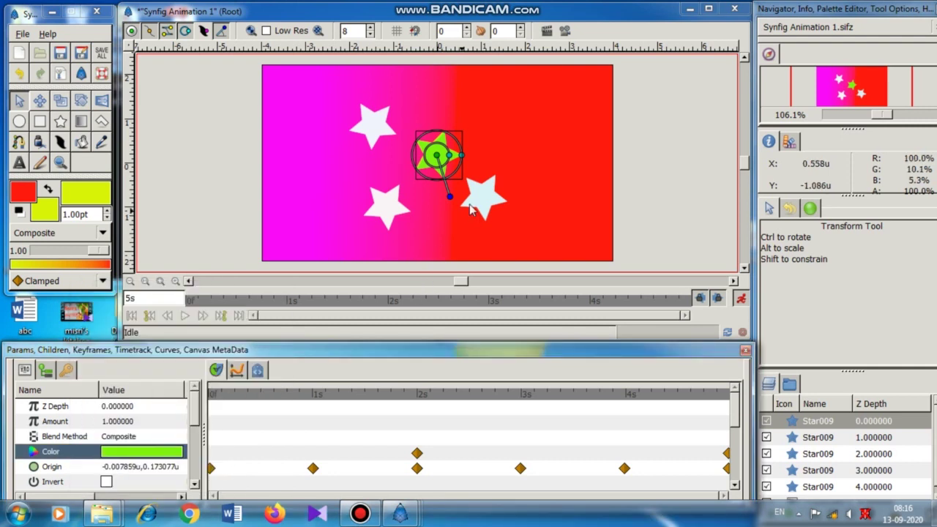
# At 5s, stack the lower-right star on the centre at about (-0.02, 0.20), rotated to match, and set its colour to red 45.0, green 93.5, blue 30.8.
pyautogui.click(493, 198)
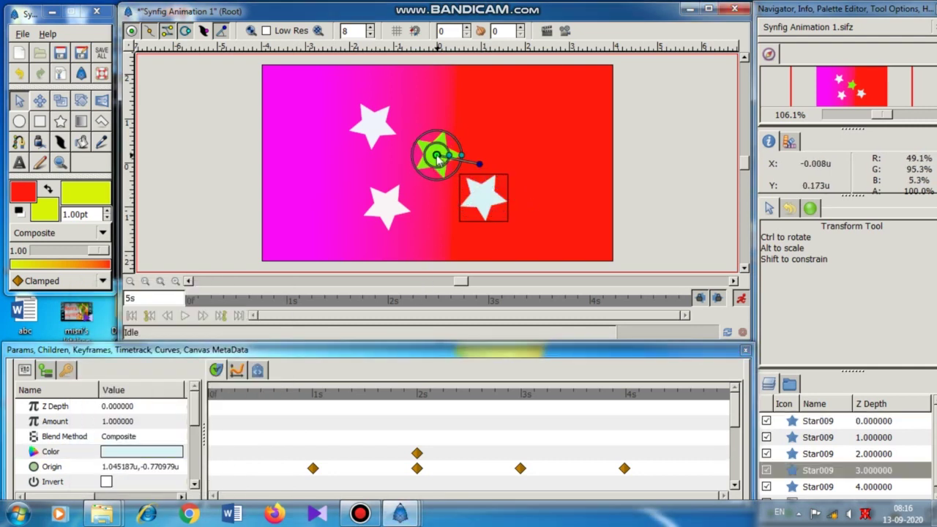
pyautogui.moveTo(492, 198); pyautogui.dragTo(443, 198)
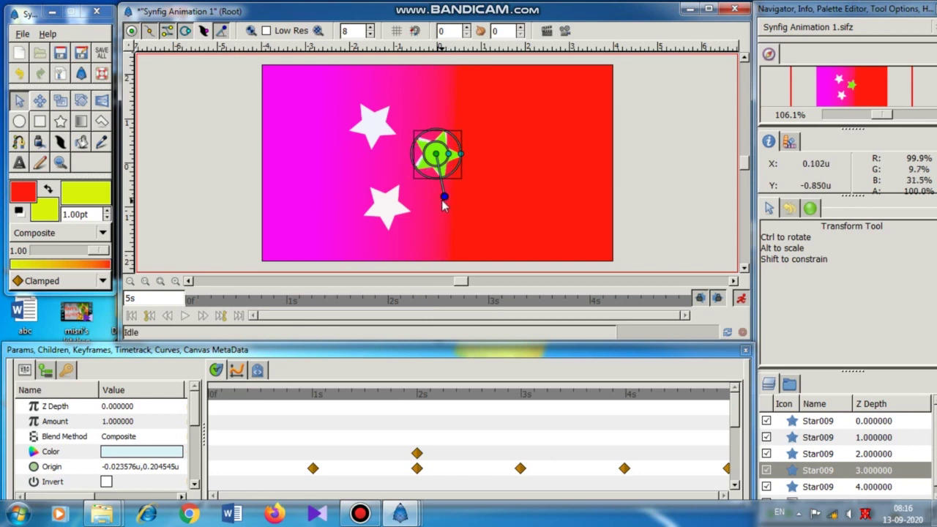
pyautogui.doubleClick(169, 456)
pyautogui.click(173, 367)
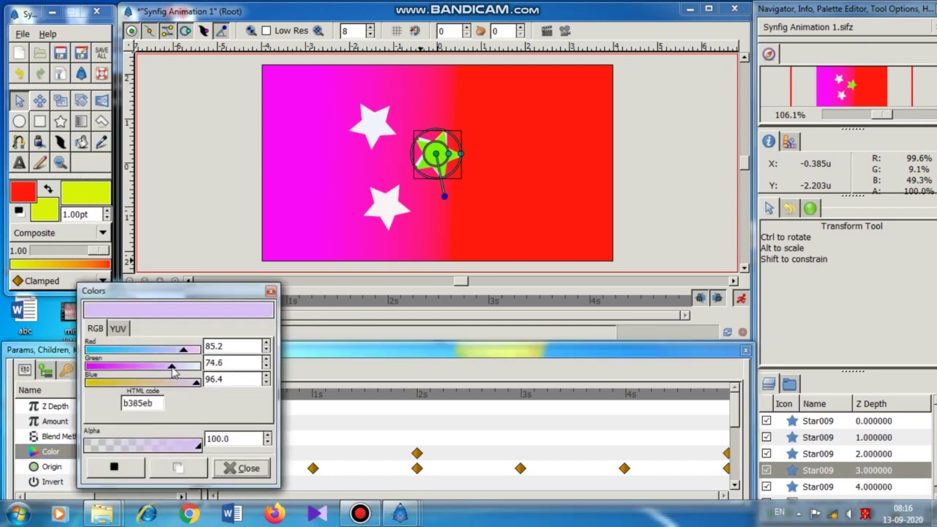
pyautogui.click(121, 382)
pyautogui.click(137, 351)
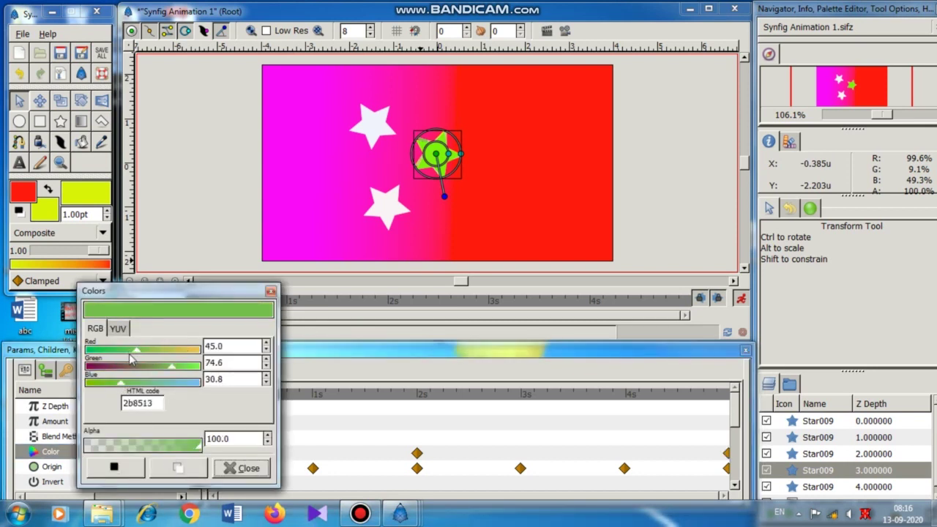
pyautogui.click(193, 367)
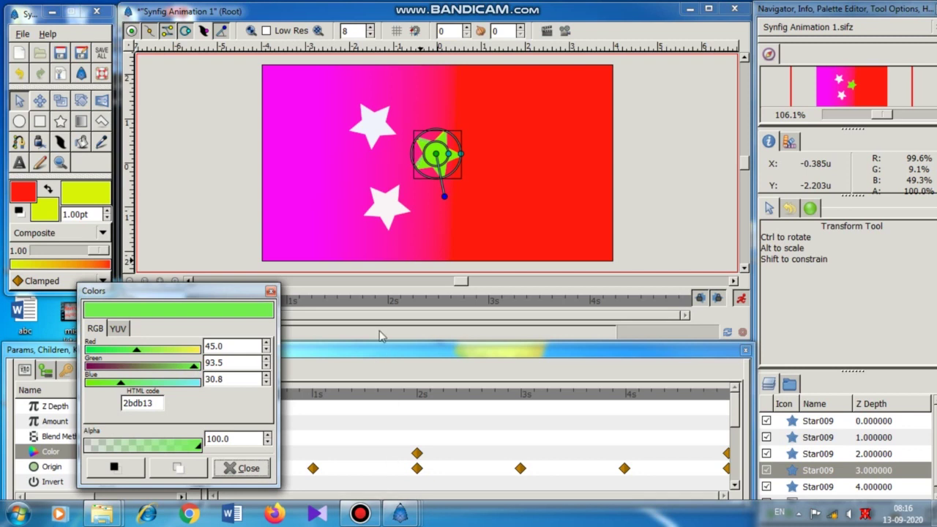
pyautogui.click(241, 467)
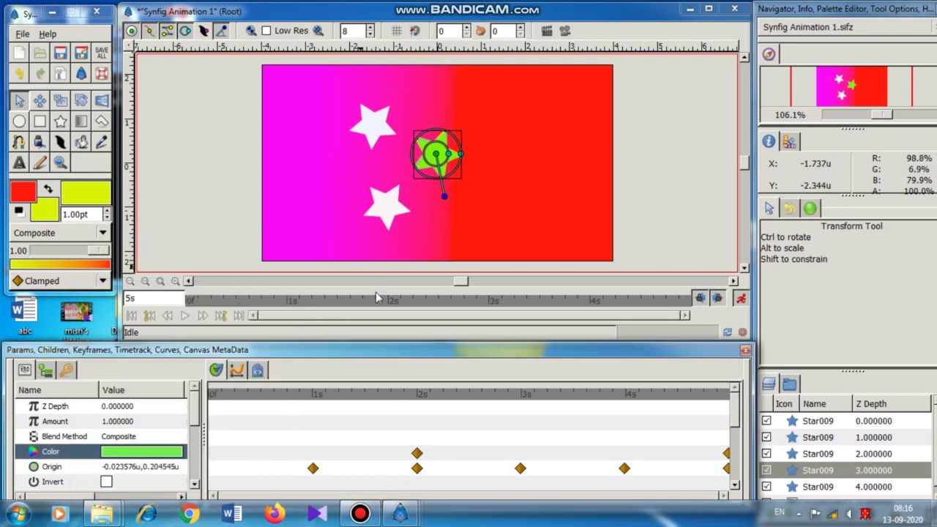
# At 5s, move the lower-left star onto the centre stars at about (-0.01, 0.19) and rotate it to match them.
pyautogui.click(387, 221)
pyautogui.moveTo(386, 209); pyautogui.dragTo(438, 162)
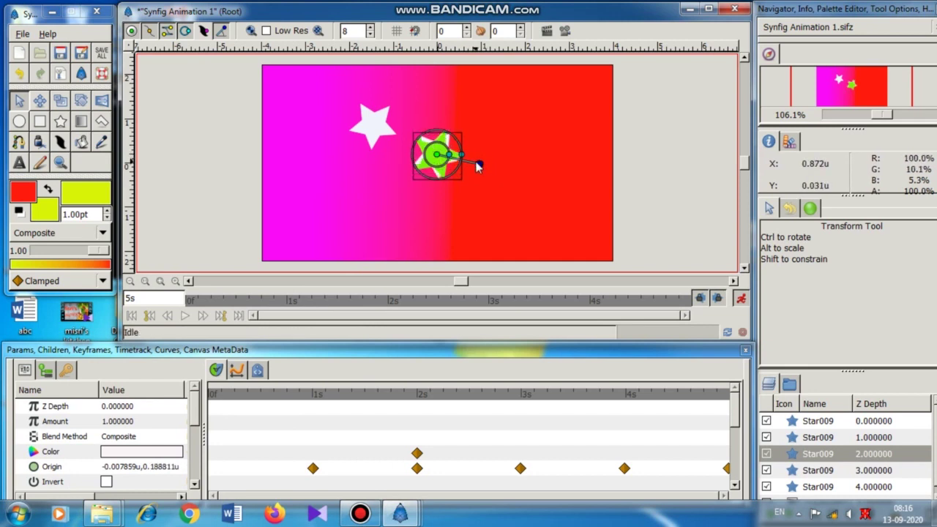
pyautogui.click(475, 171)
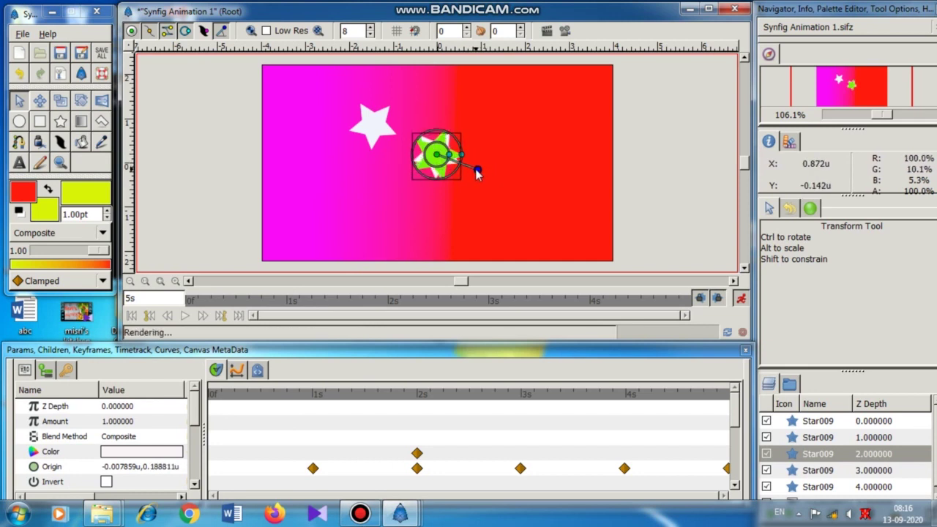
pyautogui.moveTo(476, 172); pyautogui.dragTo(475, 158)
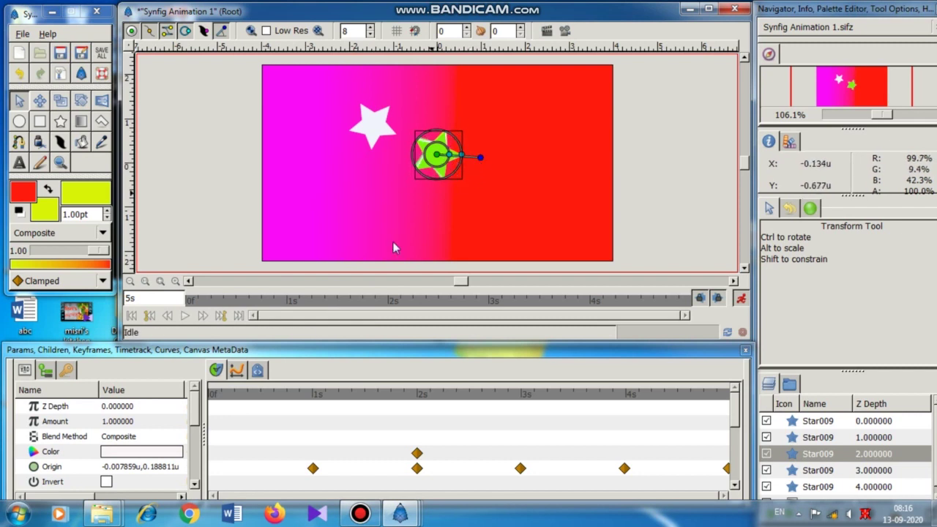
# Set that star's colour at 5s to green by lowering its red and blue values.
pyautogui.doubleClick(169, 451)
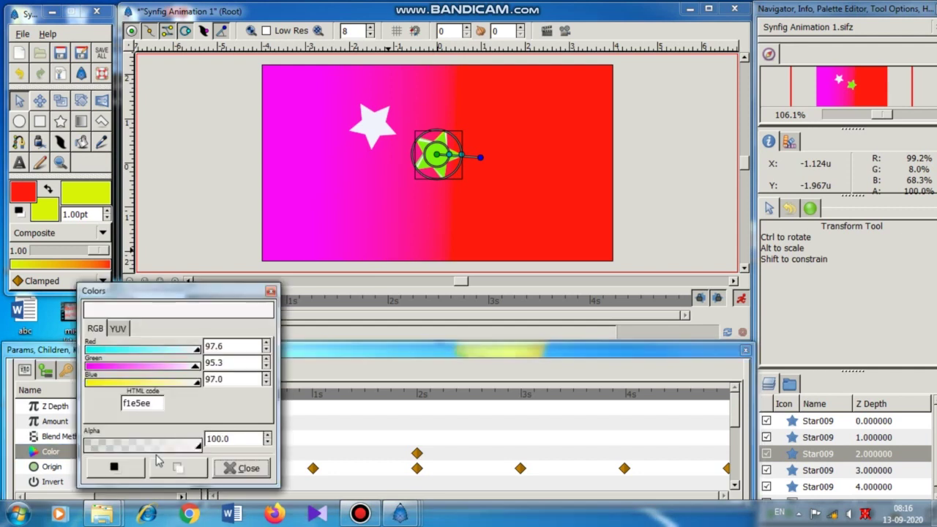
pyautogui.moveTo(186, 366); pyautogui.dragTo(96, 354)
pyautogui.click(116, 382)
pyautogui.click(237, 468)
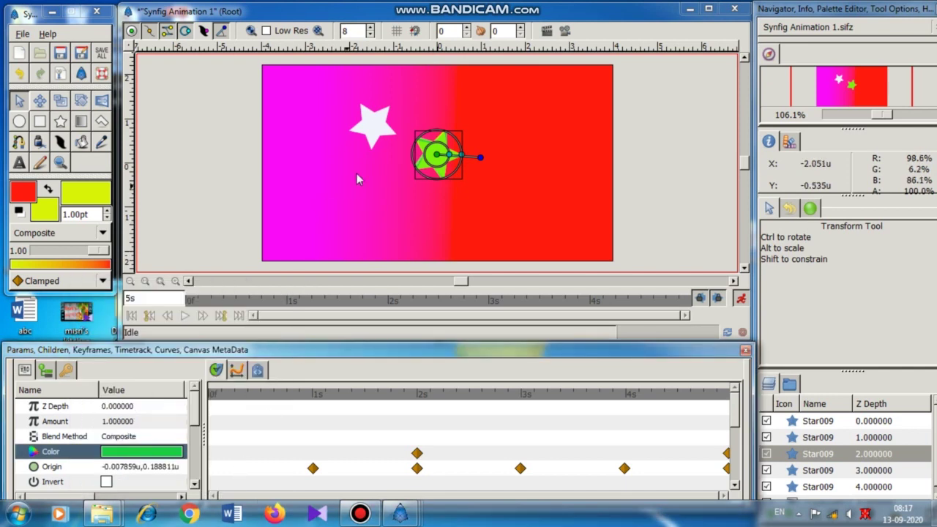
# At 5s, stack the upper-left star on the centre at about (-0.06, 0.14) and set its colour to red 23.1, green 94.1, blue 9.5.
pyautogui.click(373, 128)
pyautogui.moveTo(373, 129); pyautogui.dragTo(441, 199)
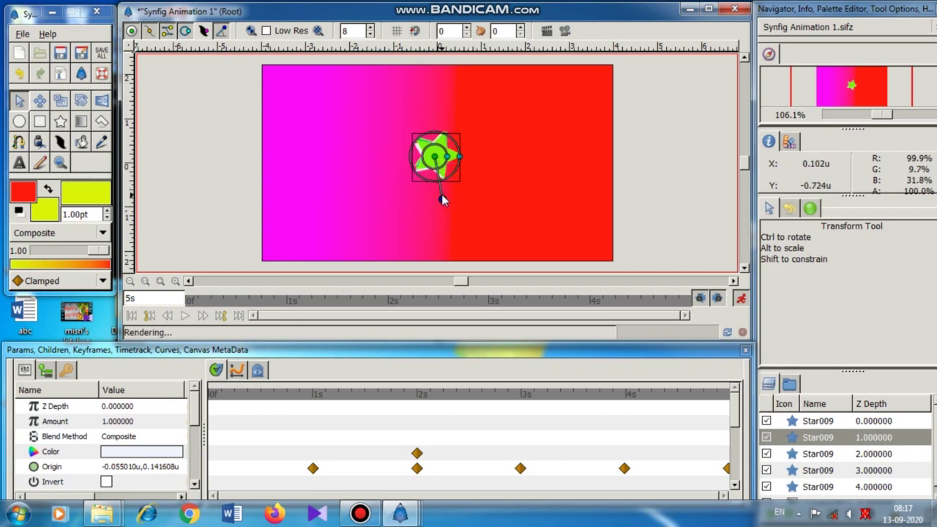
pyautogui.doubleClick(117, 451)
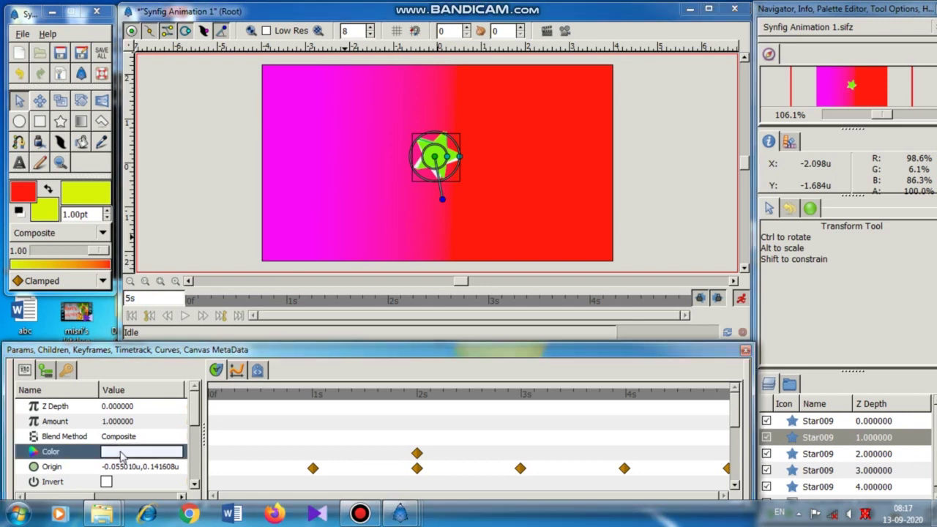
pyautogui.click(101, 366)
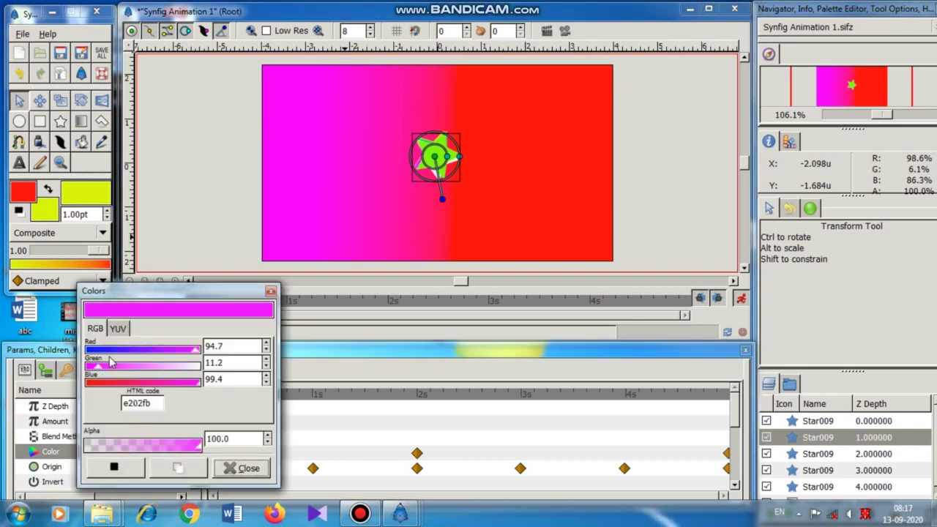
pyautogui.click(111, 349)
pyautogui.click(130, 366)
pyautogui.click(133, 382)
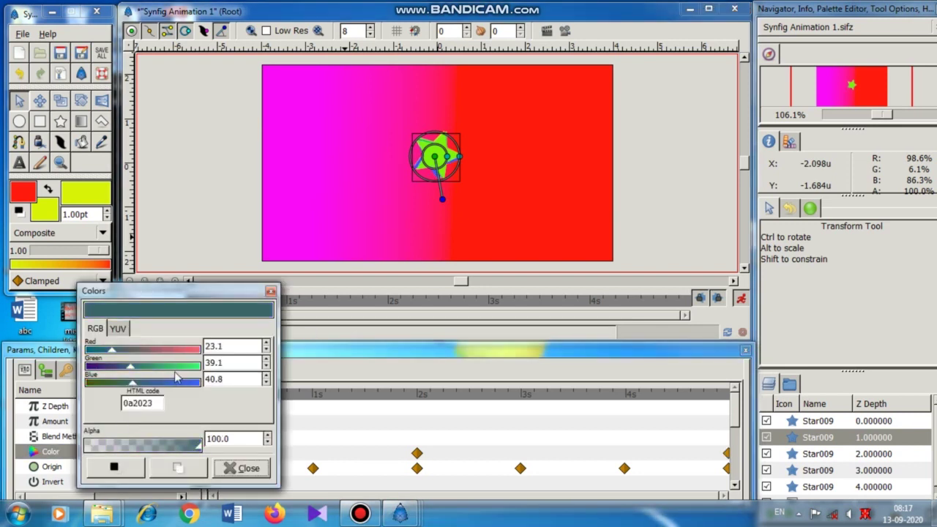
pyautogui.click(183, 366)
pyautogui.click(193, 365)
pyautogui.click(101, 382)
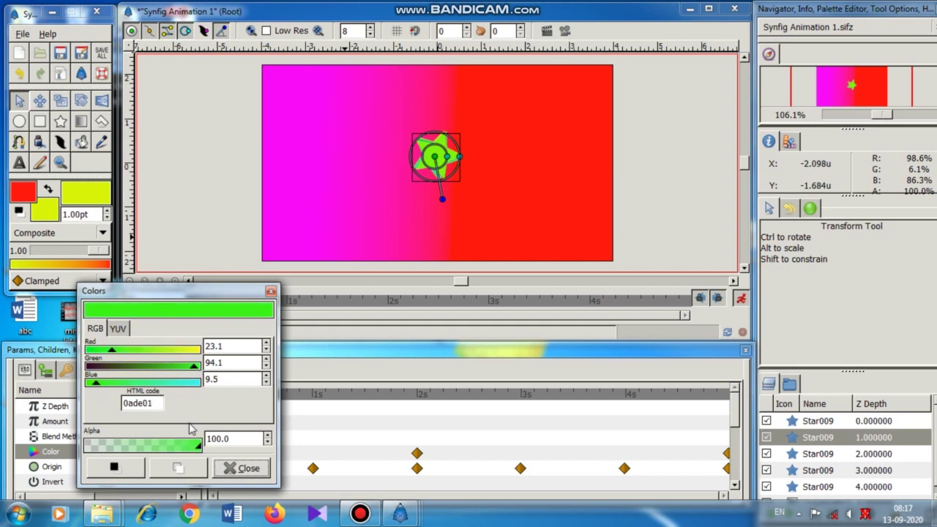
pyautogui.click(241, 469)
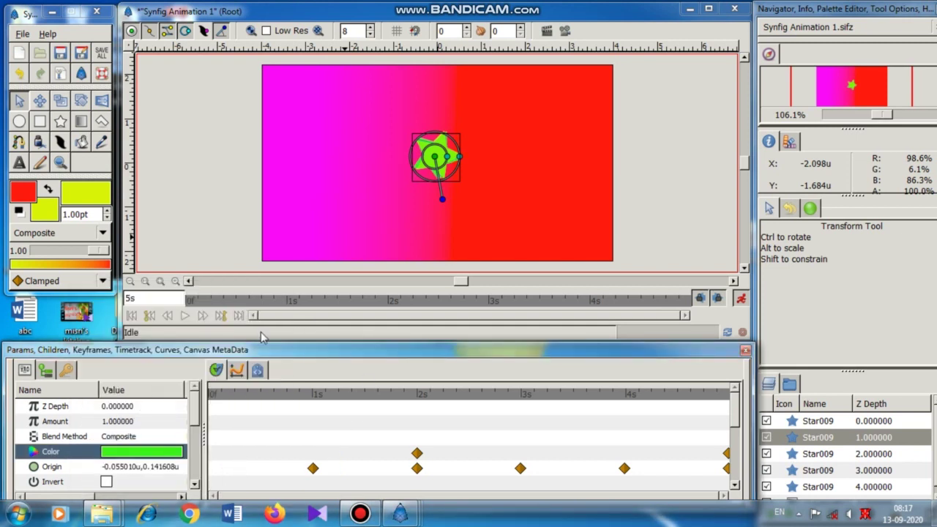
# Turn off animate editing mode and play back the star animation.
pyautogui.click(484, 214)
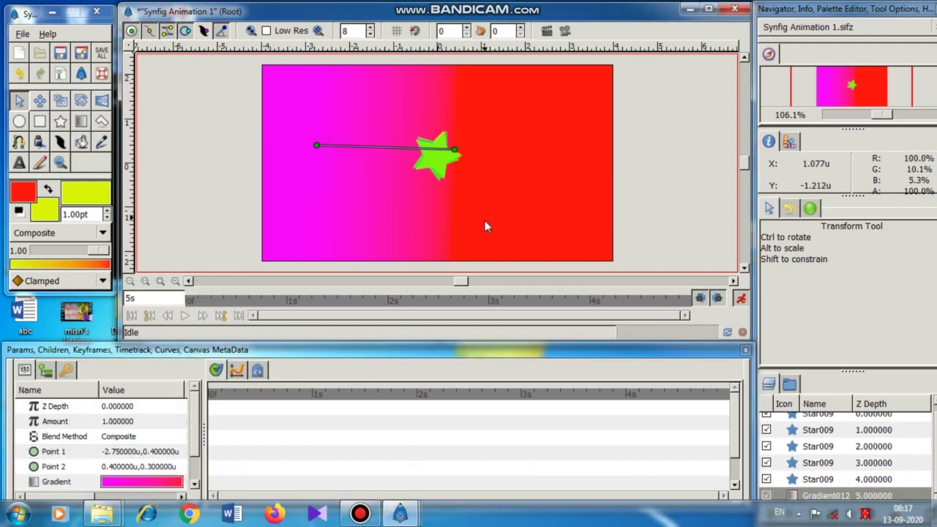
pyautogui.click(741, 298)
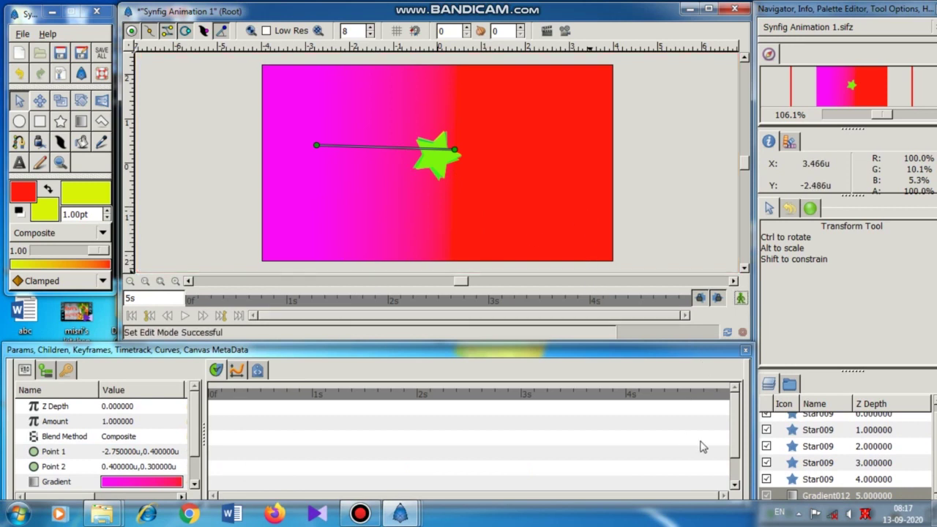
pyautogui.click(184, 316)
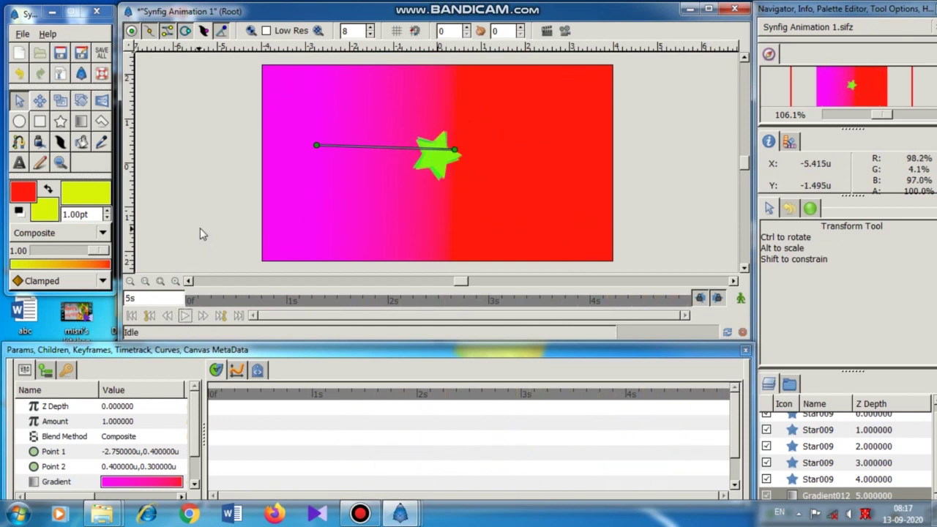
pyautogui.click(438, 163)
pyautogui.click(657, 155)
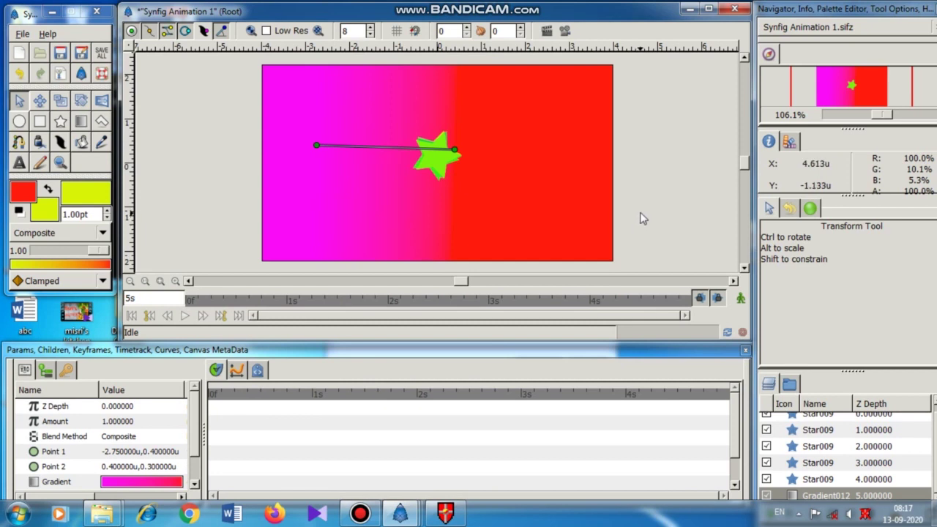
pyautogui.click(186, 318)
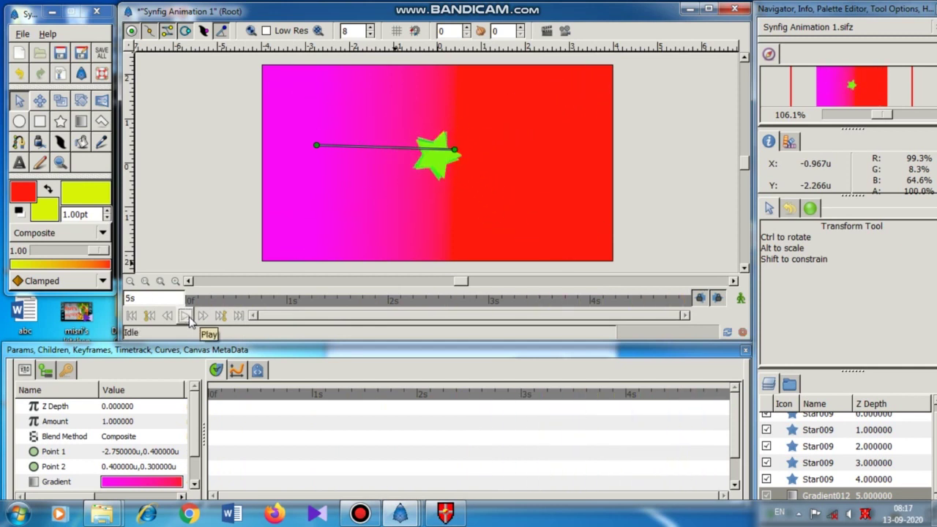
pyautogui.click(185, 316)
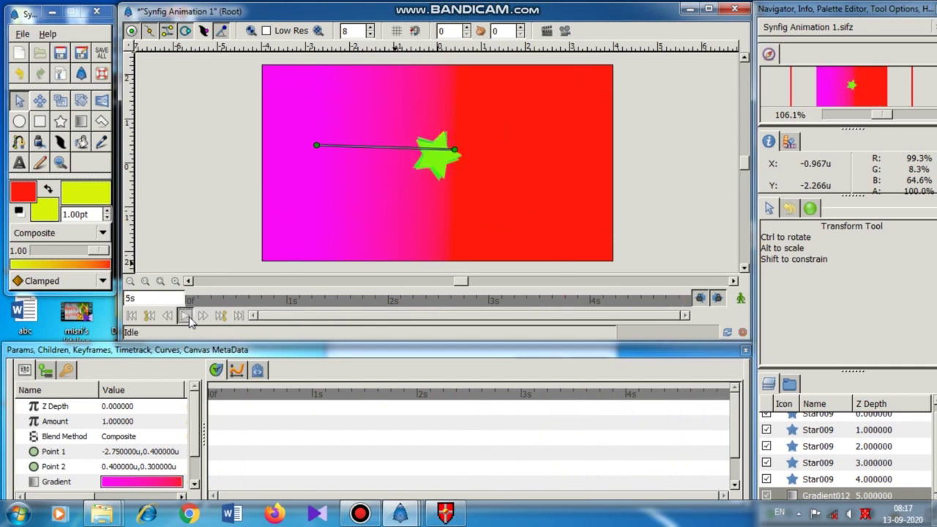